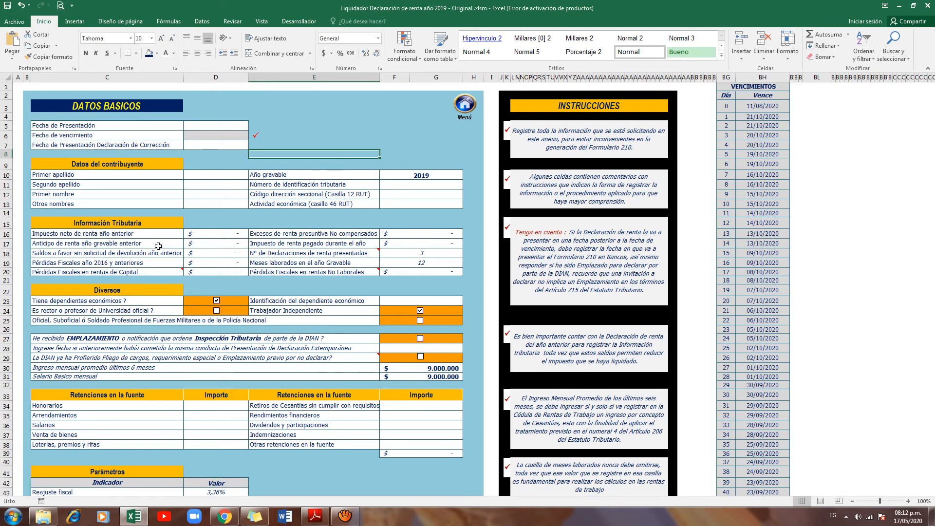
- Examine the Información Tributaria block and the Diversos questions on the Datos Básicos sheet
click(142, 225)
drag(148, 237, 411, 274)
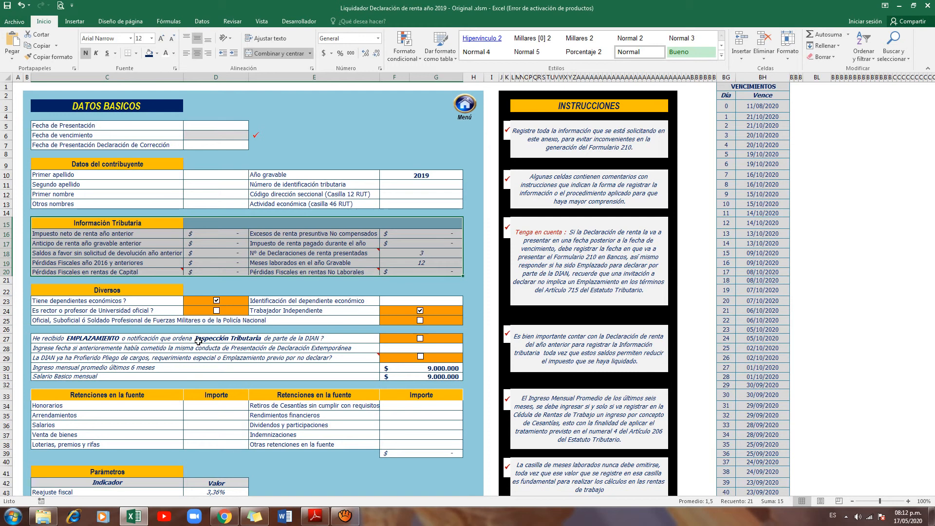
click(205, 235)
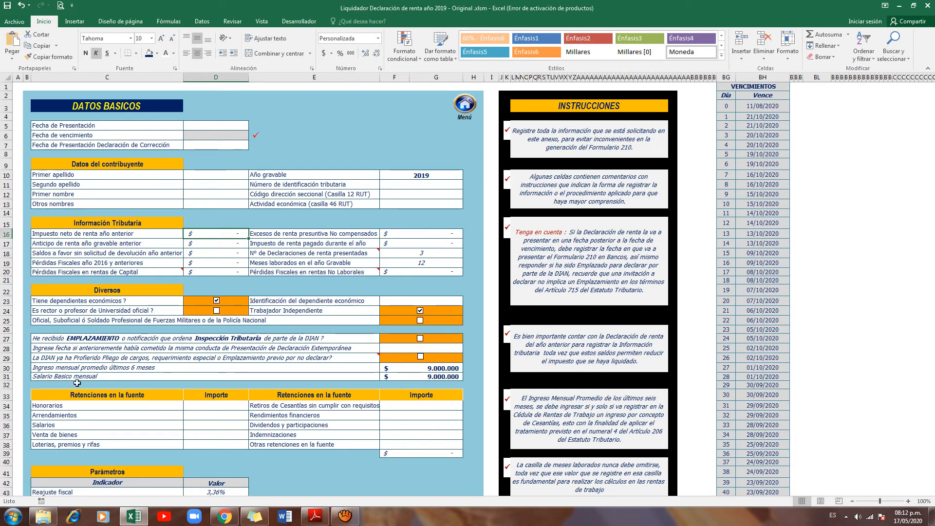
click(53, 347)
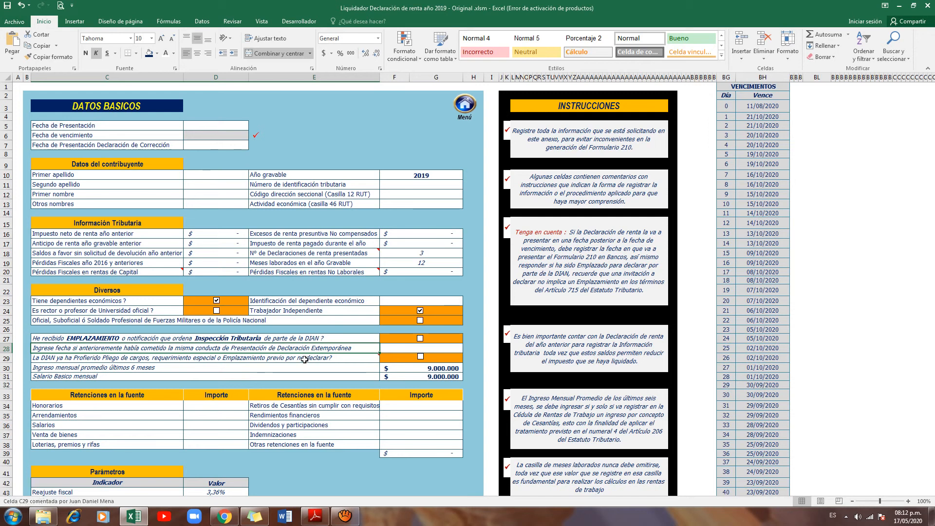
- Review the Retenciones en la fuente and Parámetros sections of Datos Básicos, then return to the start of the sheet
click(128, 397)
scroll(132, 405, down, 3)
click(224, 317)
key(Down)
key(Down)
key(Down)
key(Down)
click(221, 326)
key(ctrl+Home)
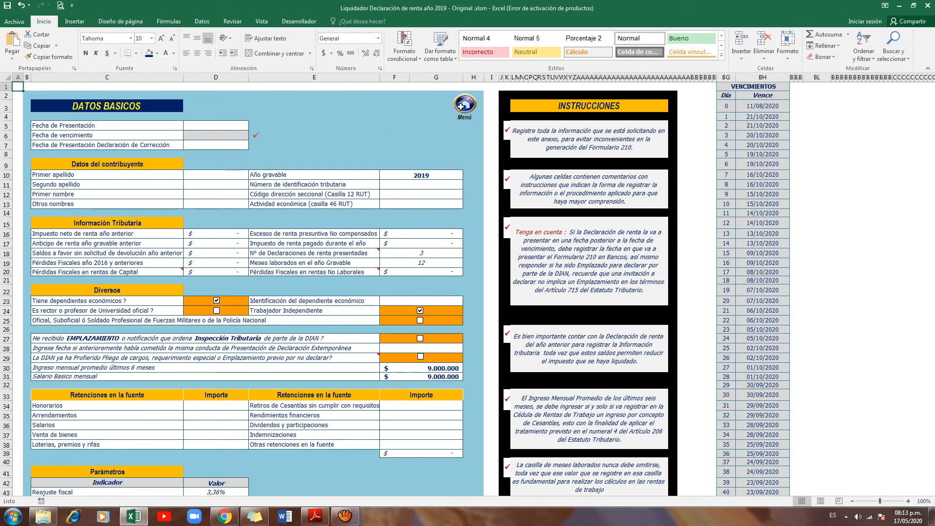
- Go back to the main menu and open the Patrimonio sheet at the first Clase de Activo cell
click(462, 106)
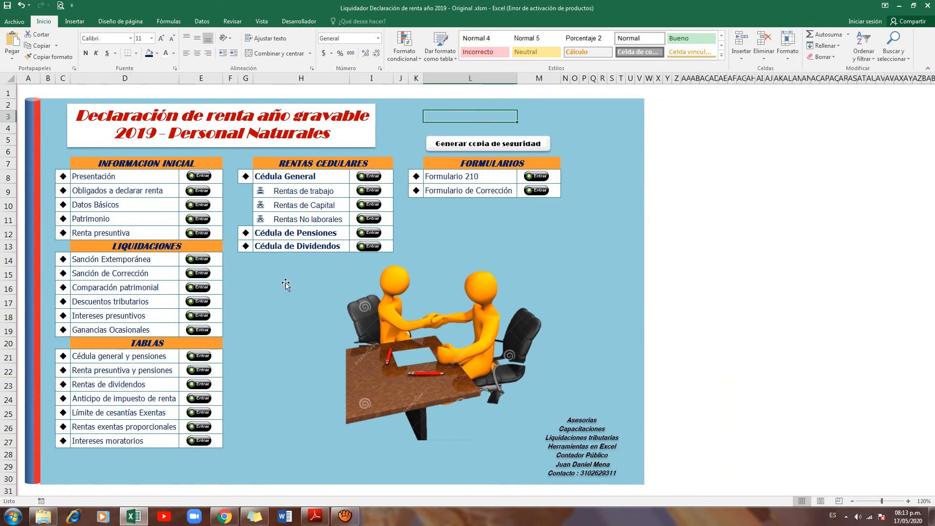
click(203, 224)
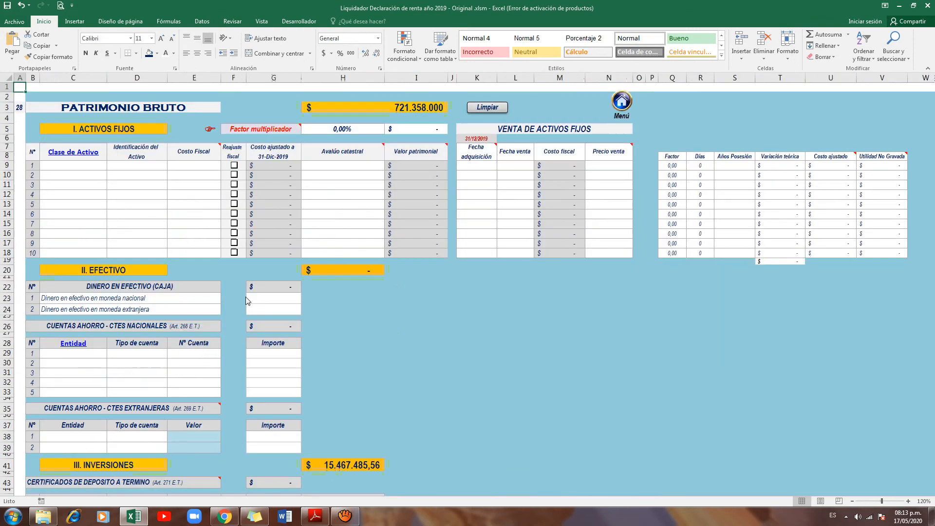
click(64, 165)
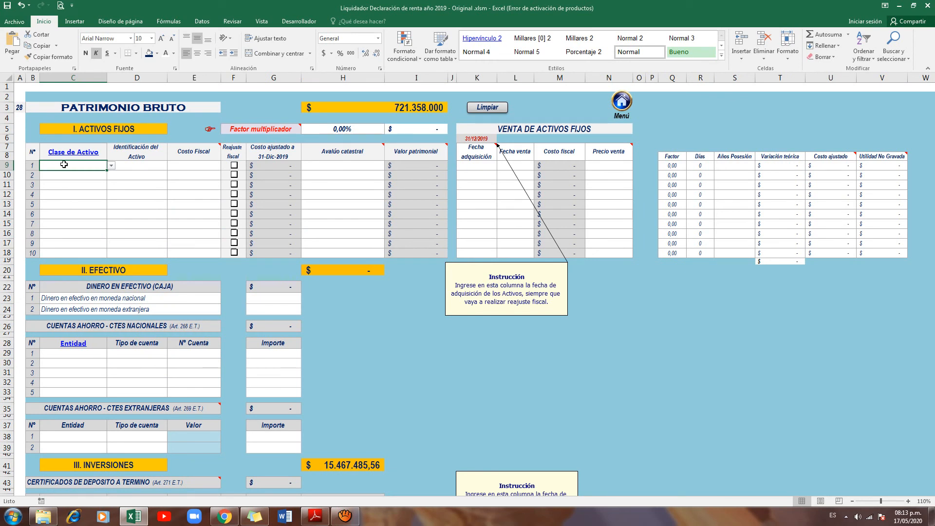
- Examine the asset identification, Costo Fiscal and Reajuste fiscal columns in the Activos Fijos table
click(154, 168)
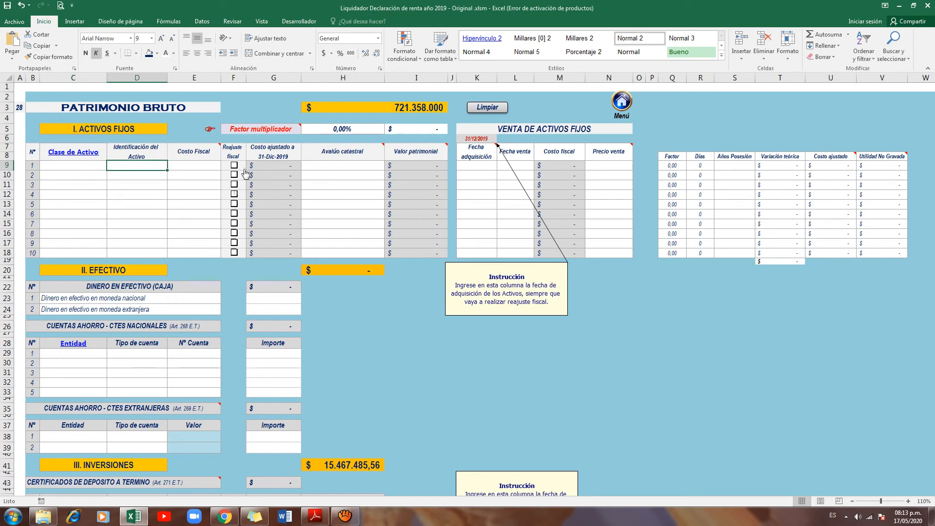
click(204, 166)
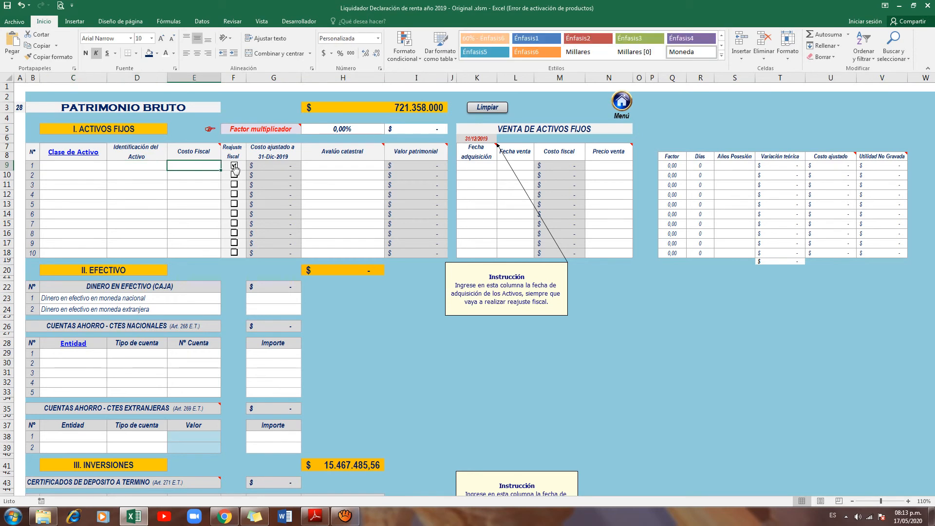
click(206, 180)
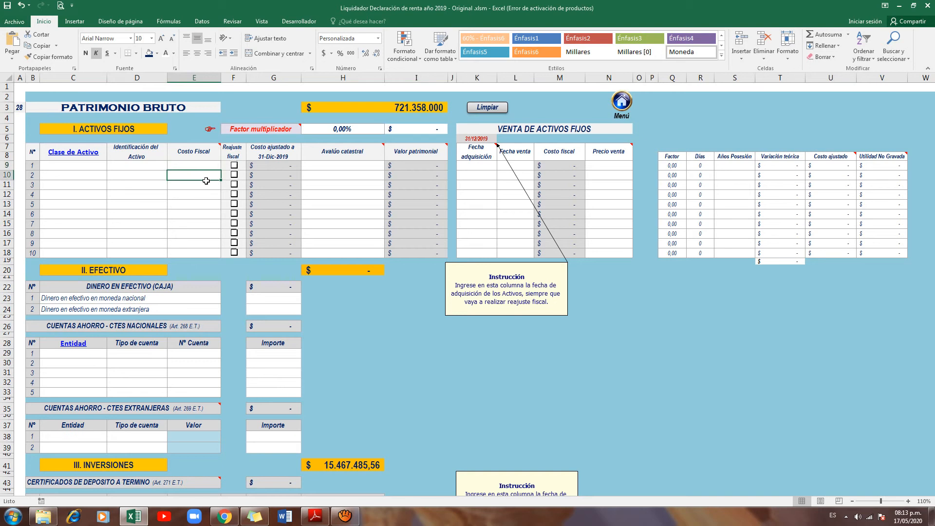
click(202, 167)
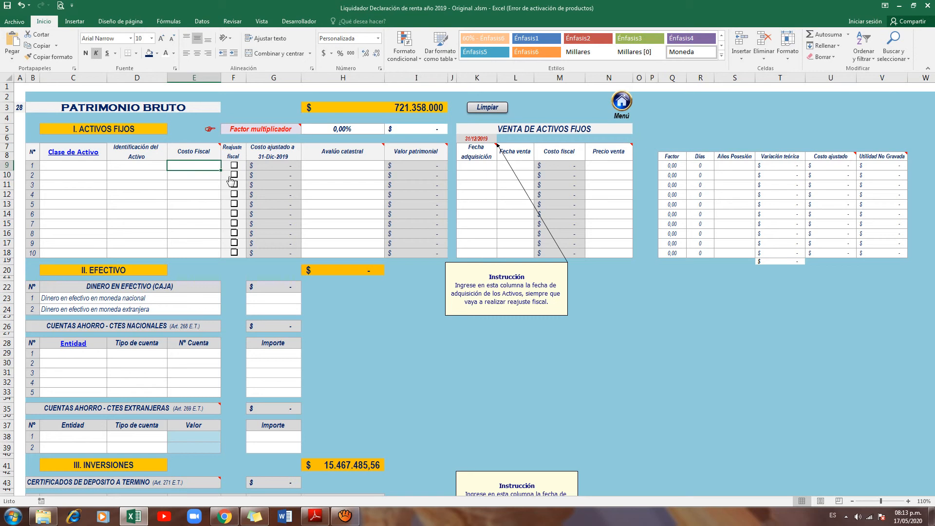
click(193, 185)
- View the adjustment factor choices for Activos Fijos, leaving Factor multiplicador selected
click(237, 128)
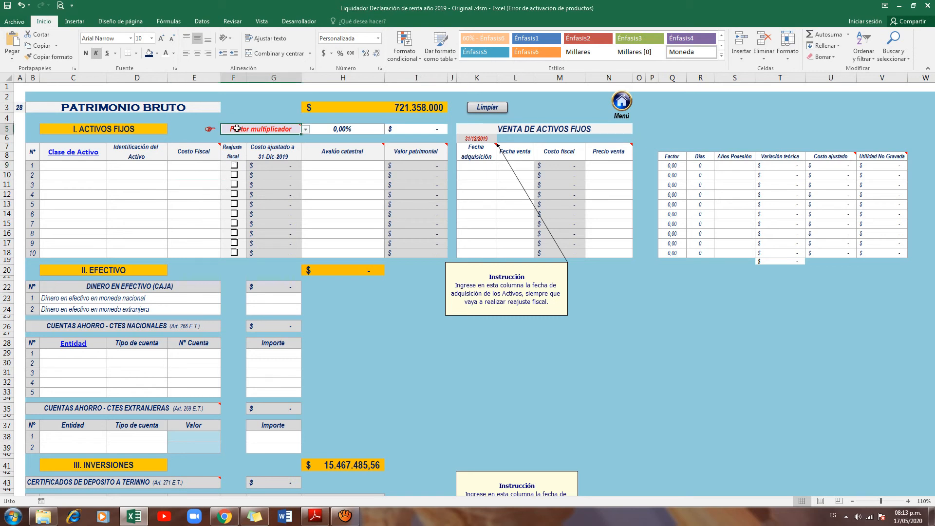
click(306, 130)
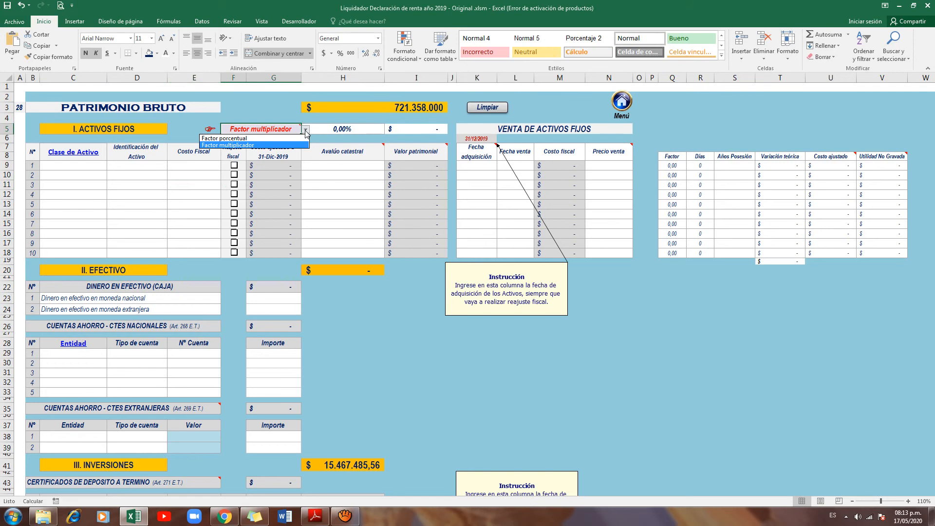
click(265, 110)
click(262, 105)
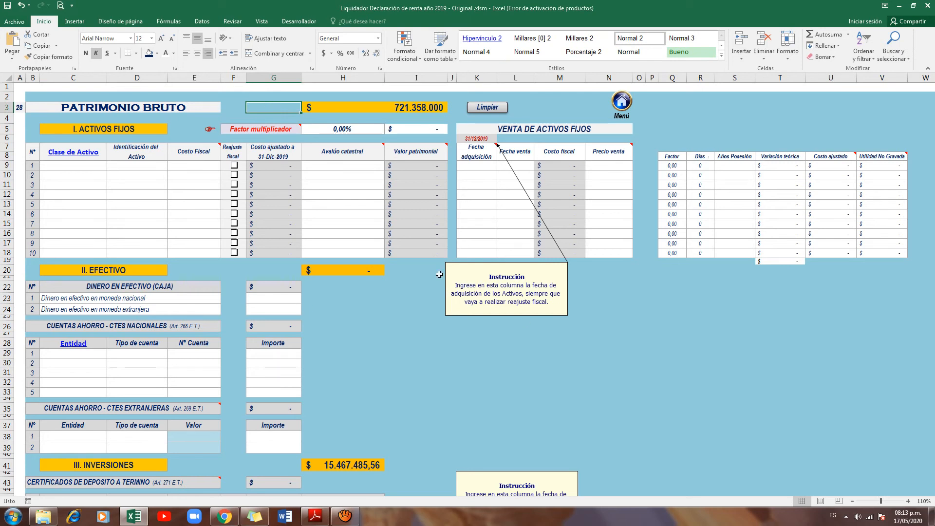
- Look over the entry rows for asset identification and fiscal cost under Activos Fijos
click(138, 168)
click(184, 165)
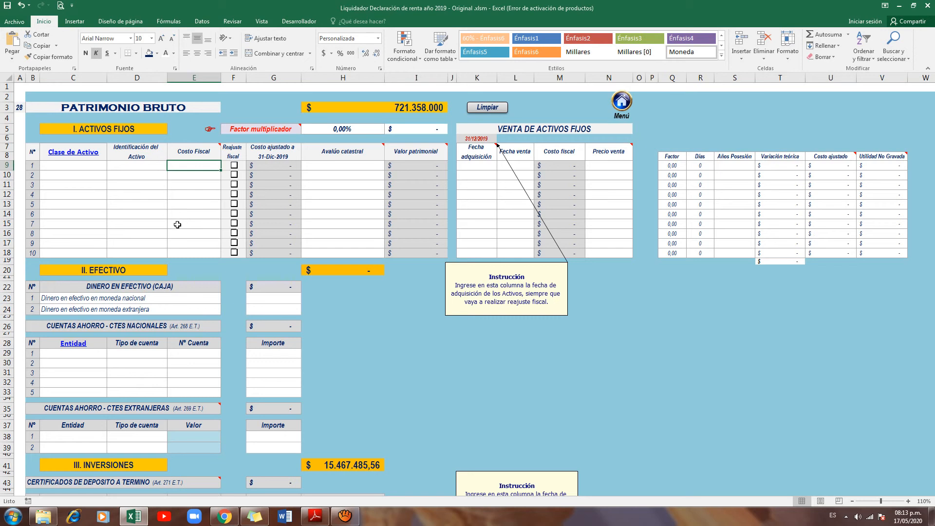
click(190, 194)
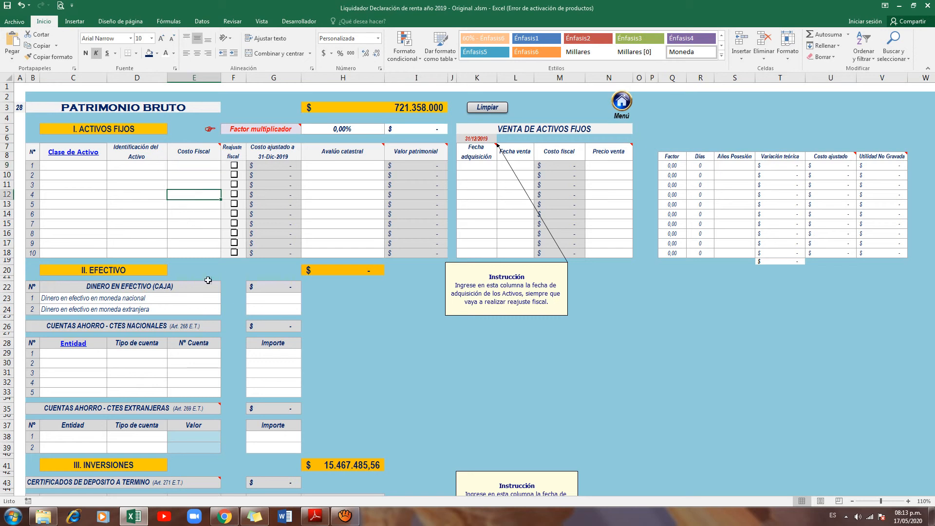
click(141, 234)
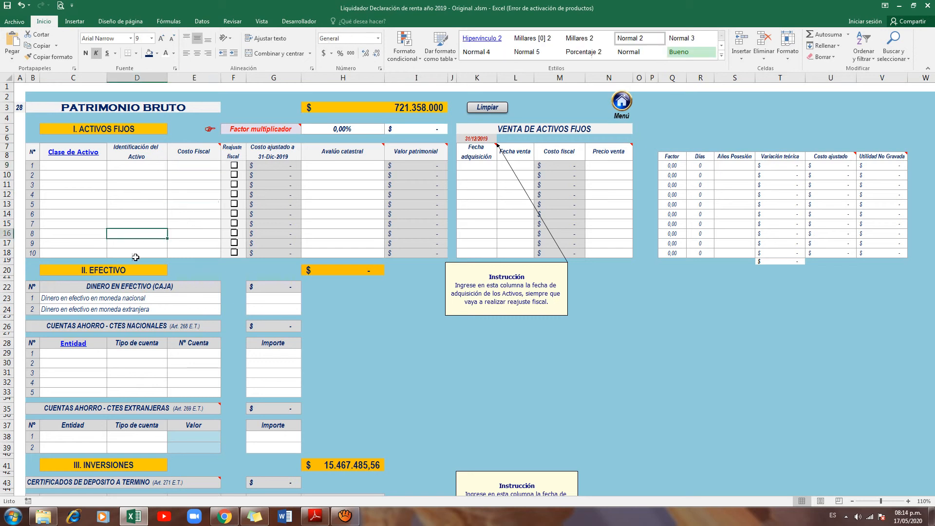
- Examine the Efectivo section, including the entry rows for national savings and current accounts
click(125, 269)
scroll(187, 331, down, 3)
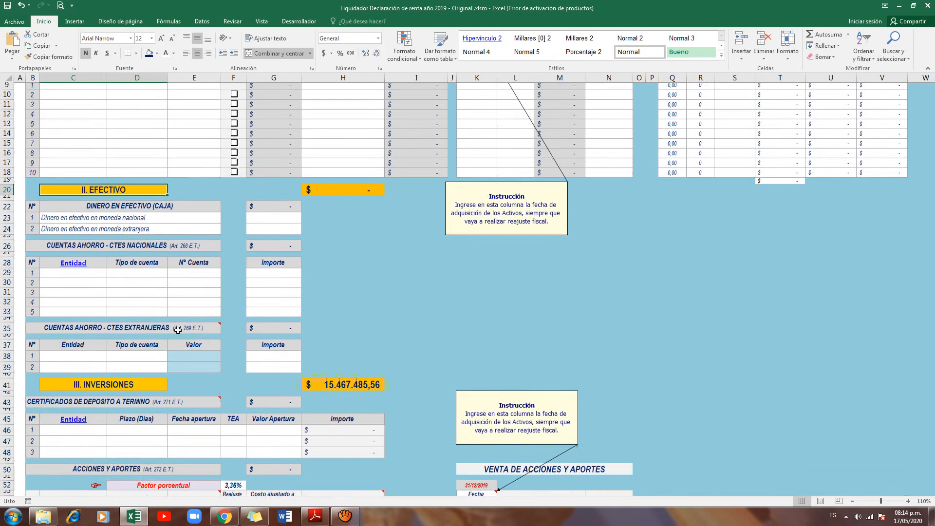
click(69, 284)
click(125, 285)
click(79, 295)
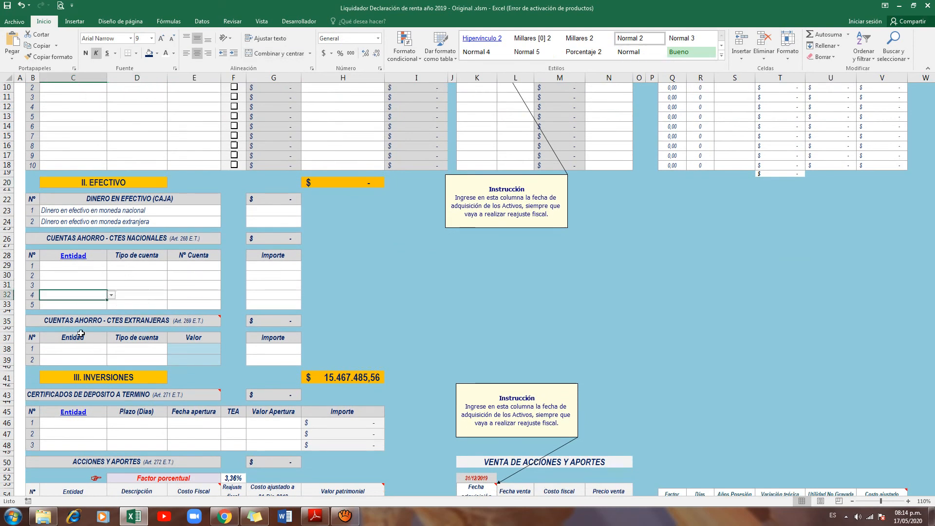
- Review the Inversiones section, covering term deposit certificates, shares and contributions, and listed securities
scroll(87, 374, down, 1)
scroll(87, 374, down, 1)
scroll(156, 382, down, 3)
scroll(165, 381, down, 2)
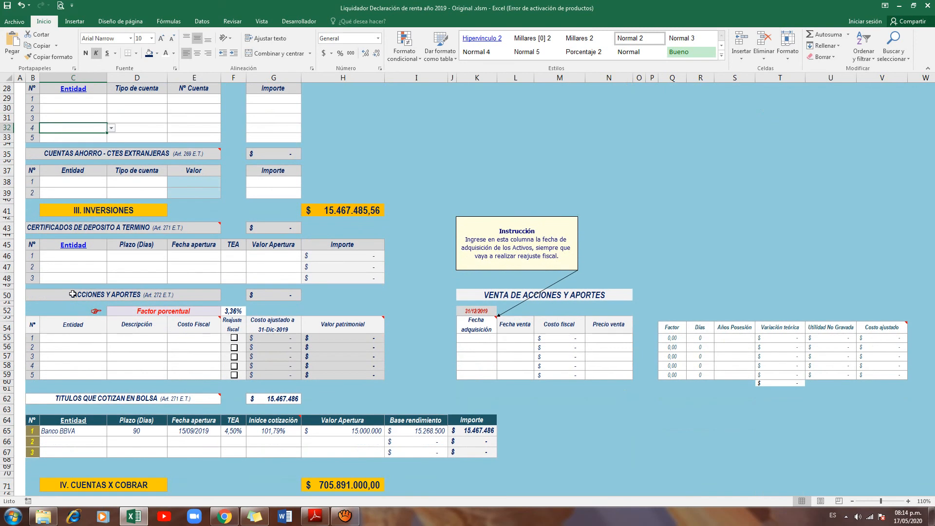
click(56, 268)
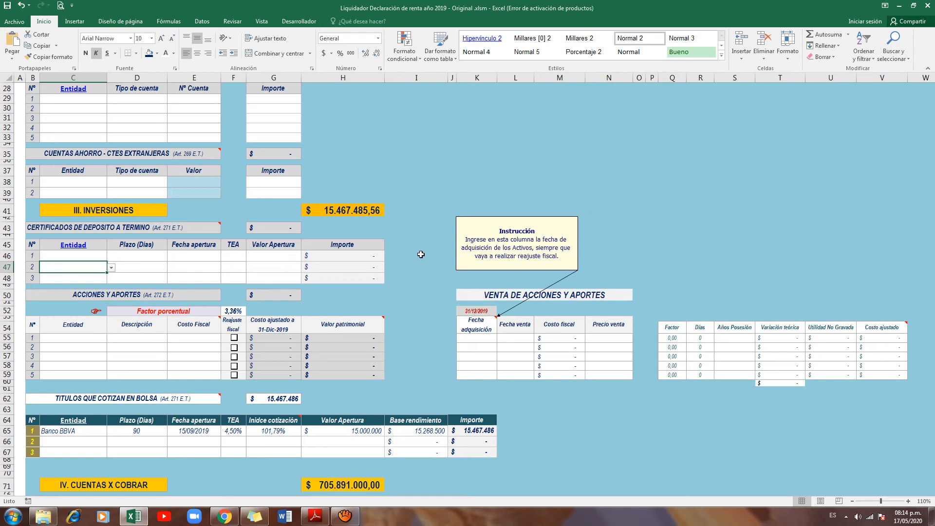
click(72, 366)
scroll(71, 366, down, 5)
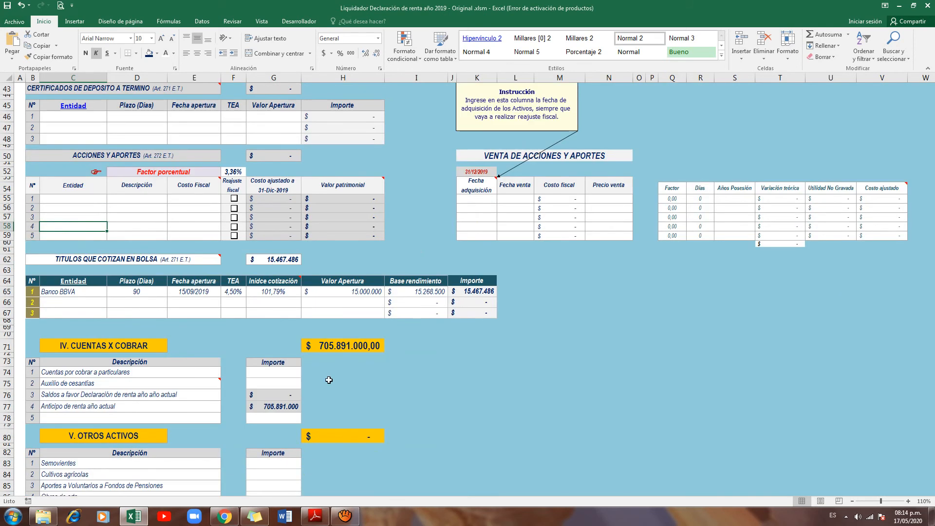
- Review Cuentas x Cobrar, Otros Activos and Cuentas por Pagar through Patrimonio Líquido, then return to the start of the sheet
click(416, 346)
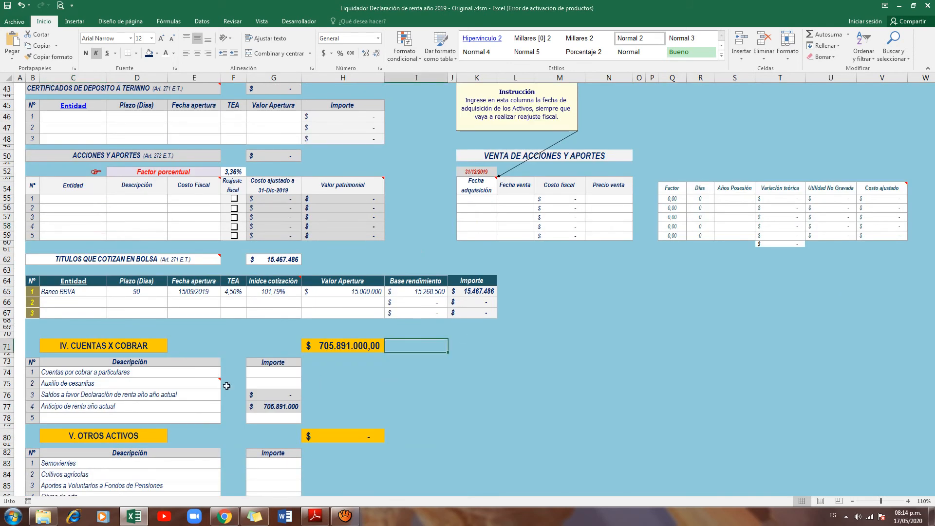
click(215, 336)
scroll(193, 438, down, 5)
click(477, 358)
scroll(126, 447, down, 4)
scroll(126, 446, down, 4)
click(489, 321)
scroll(192, 445, down, 1)
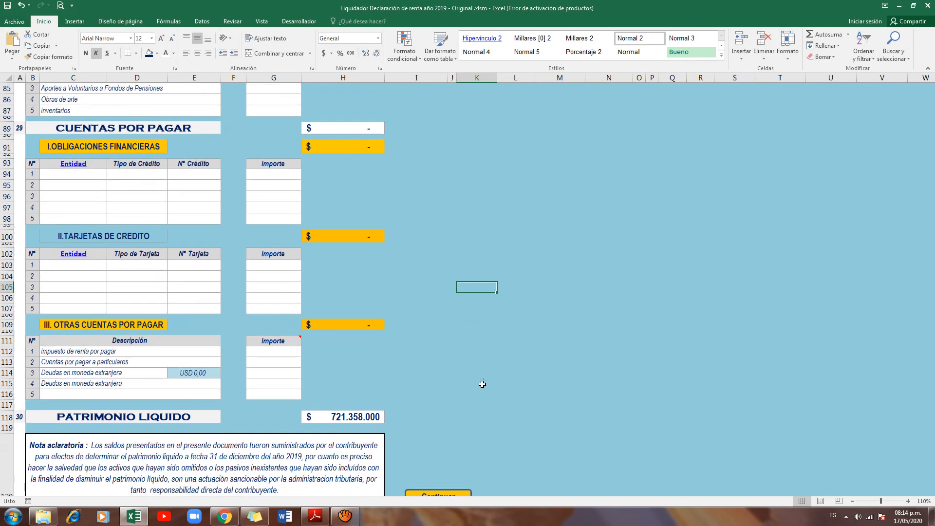
click(477, 381)
scroll(451, 374, up, 6)
key(ctrl+Home)
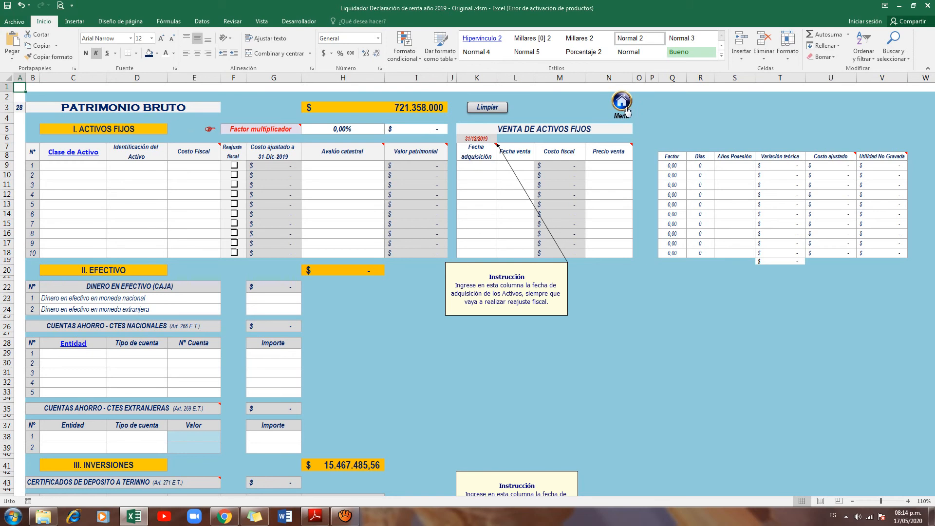
- Go back to the main menu and open the Renta presuntiva sheet
click(622, 103)
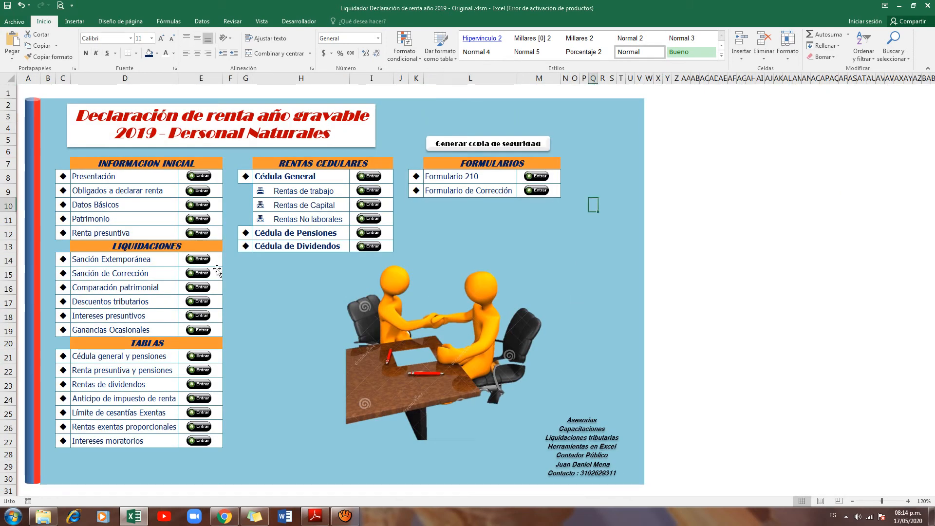
click(200, 235)
click(266, 212)
- Examine the net worth, proportional exempt income and Renta Presuntiva Definitiva sections, then return to the start of the sheet
scroll(261, 329, down, 7)
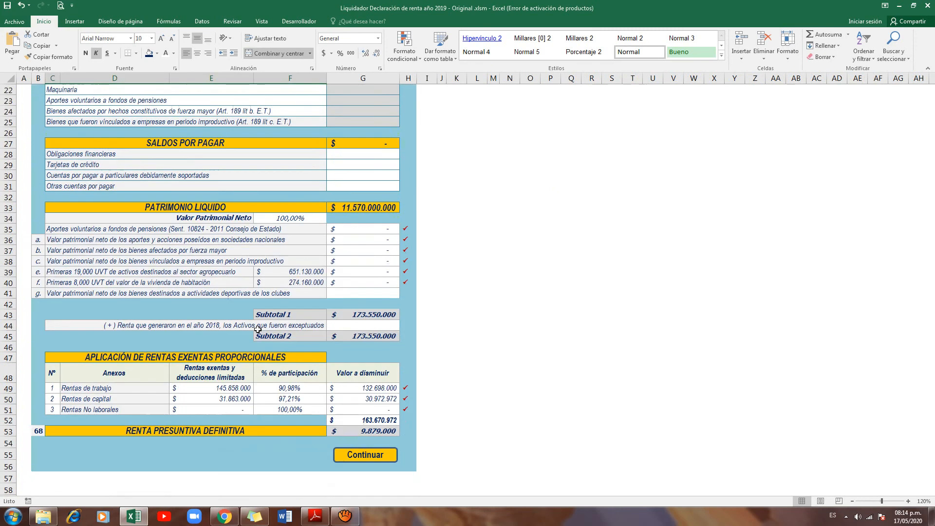
click(471, 441)
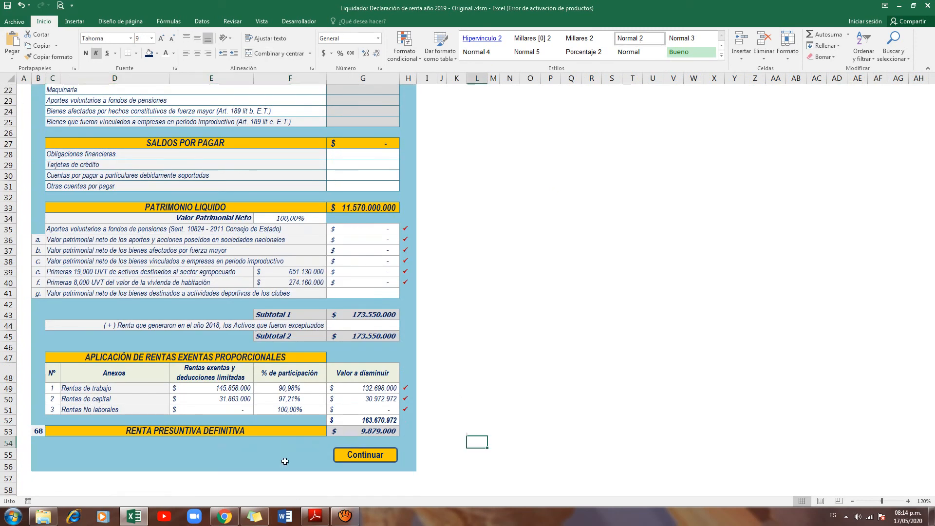
click(213, 452)
click(212, 433)
click(166, 340)
click(179, 355)
key(ctrl+Home)
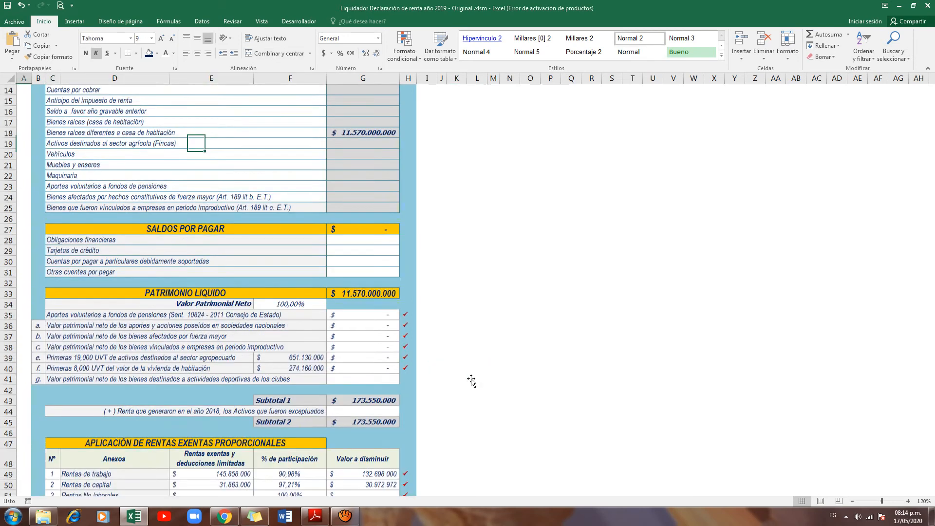
- Return to the main menu and open the Sanción Extemporánea sheet from the Liquidaciones group
click(392, 106)
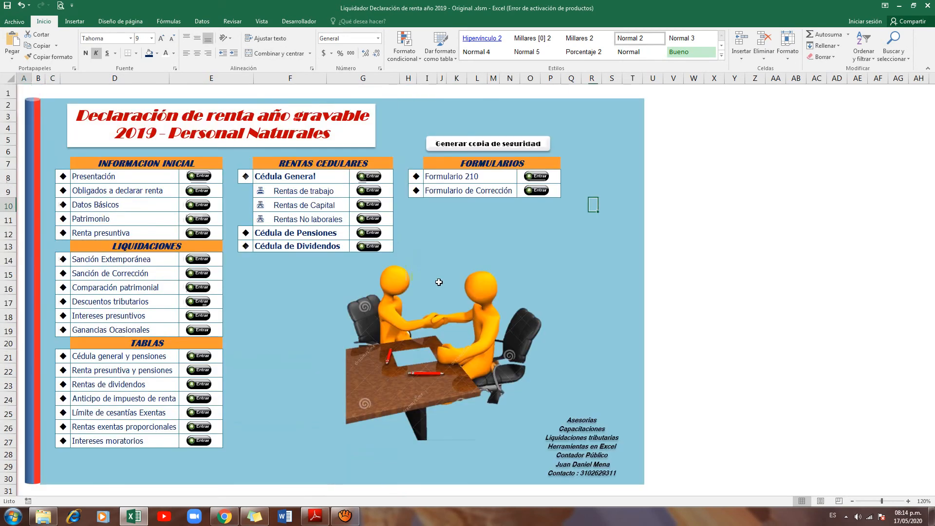
drag(158, 245, 150, 333)
click(200, 259)
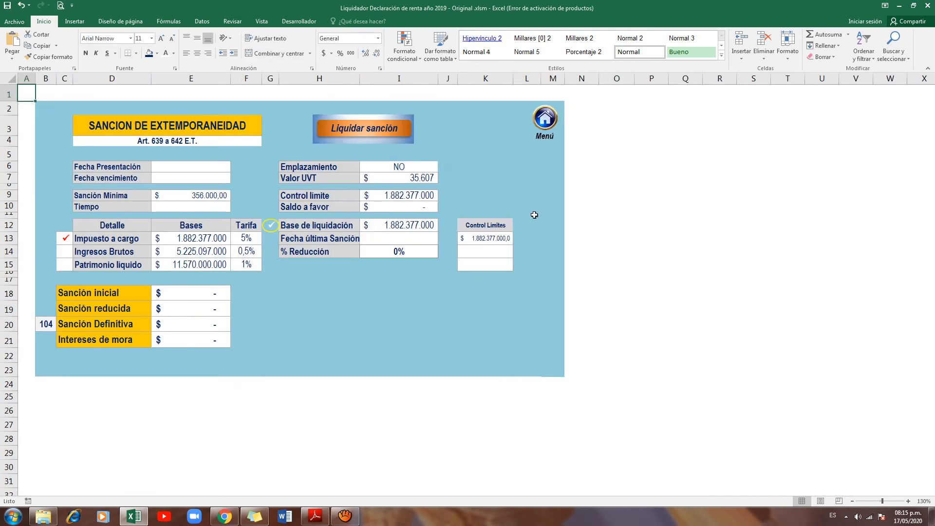
- Leave the late-filing penalty sheet for the main menu and open the Sanción de Corrección sheet
click(544, 179)
click(543, 120)
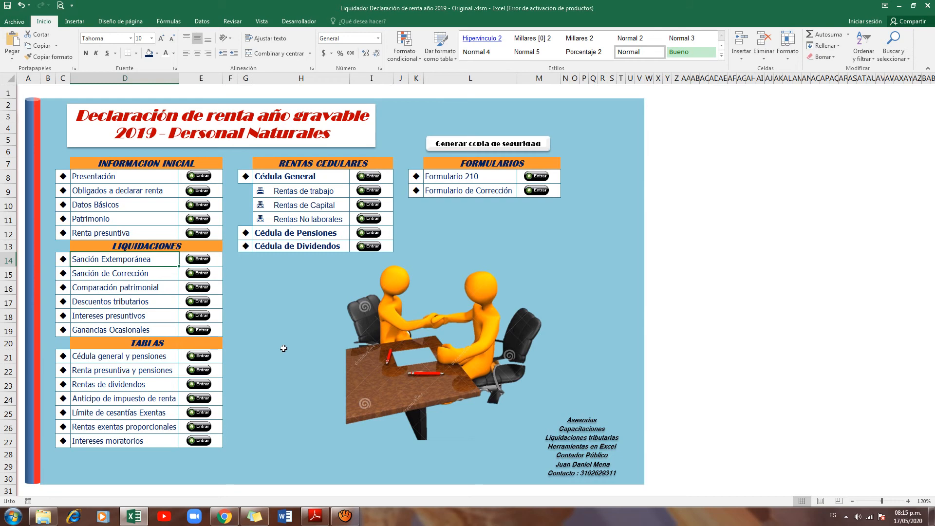
click(272, 278)
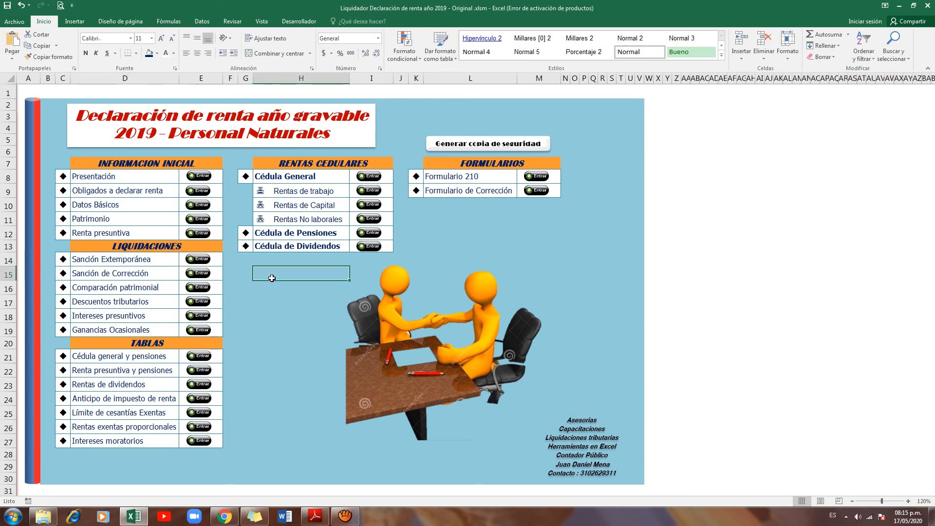
click(203, 275)
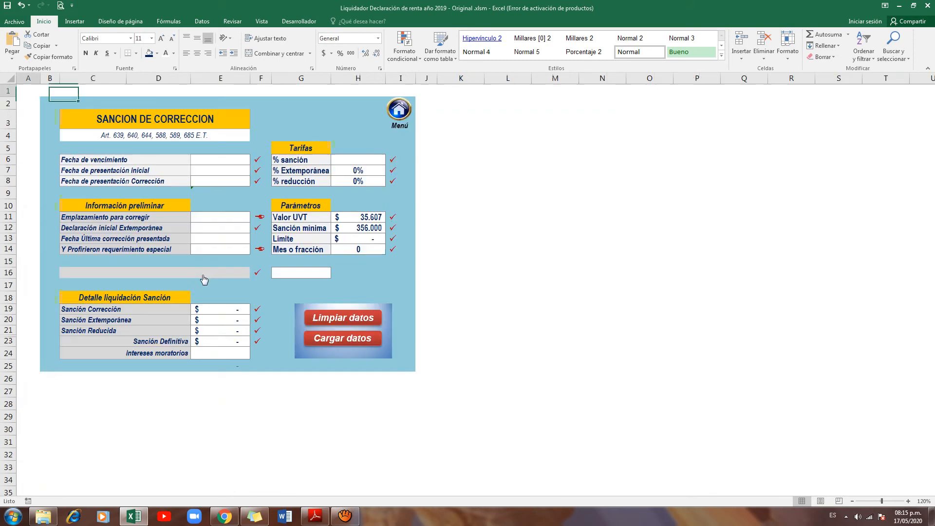
click(313, 101)
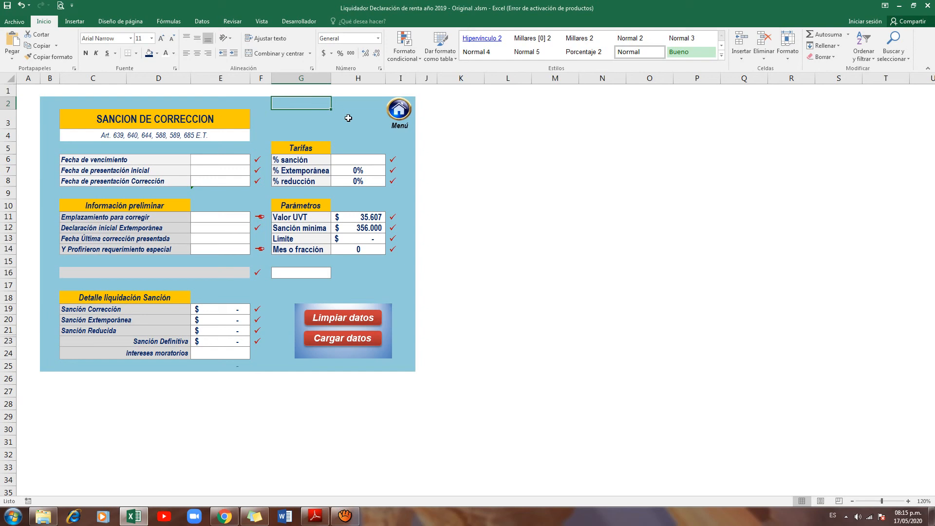
- Return to the main menu, open the Comparación patrimonial sheet and highlight the Justificación del Incremento Patrimonial section
click(401, 115)
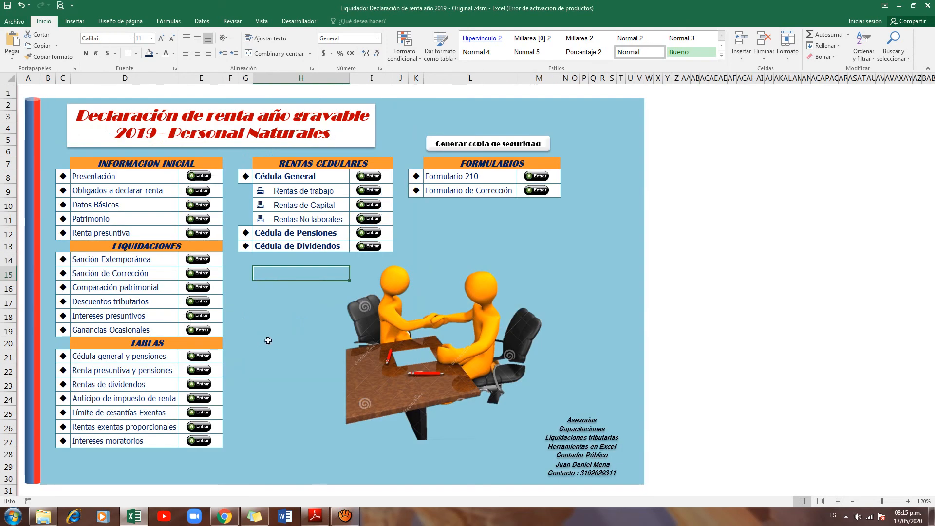
click(198, 287)
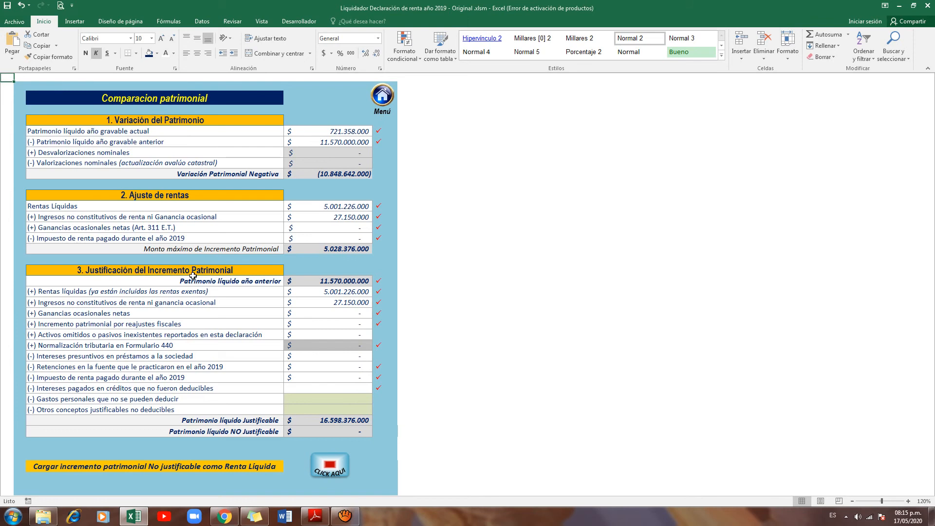
drag(194, 271, 203, 431)
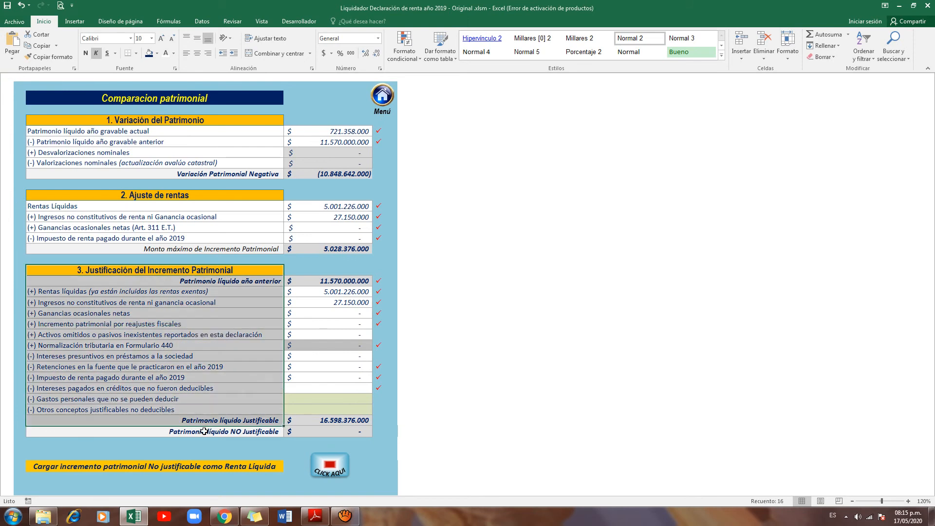
- Go back to the main menu and open the Intereses presuntivos sheet from the Liquidaciones group
click(382, 96)
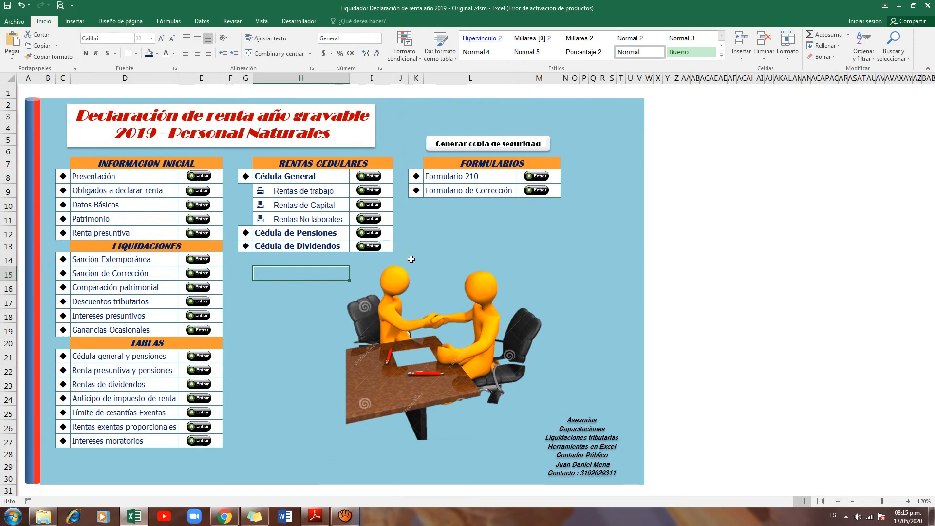
click(197, 315)
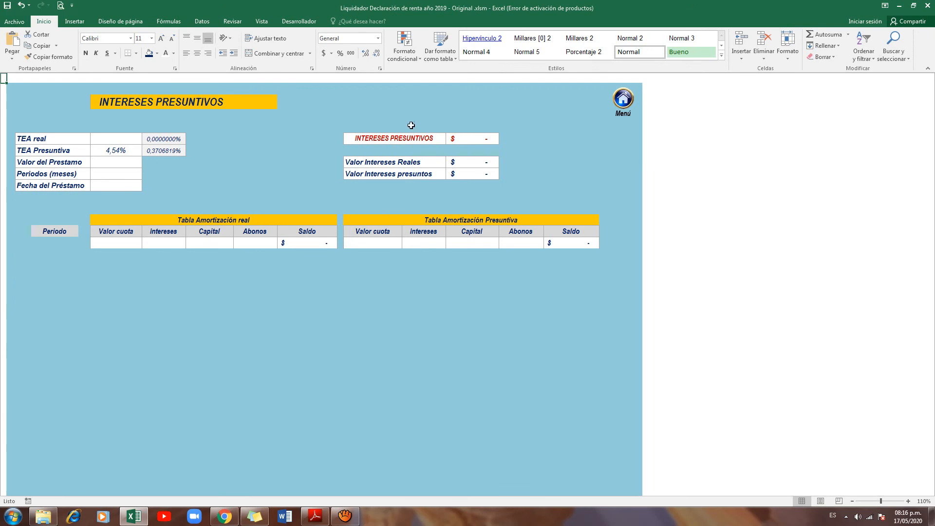
click(405, 105)
- Open the Ganancias Ocasionales sheet through the main menu and examine its income, cost and exempt gains sections
click(620, 99)
click(194, 330)
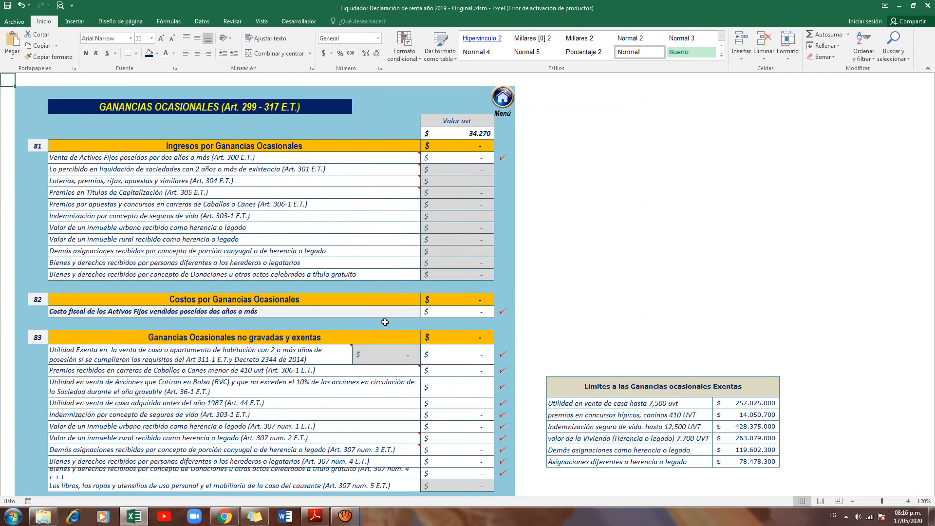
click(289, 146)
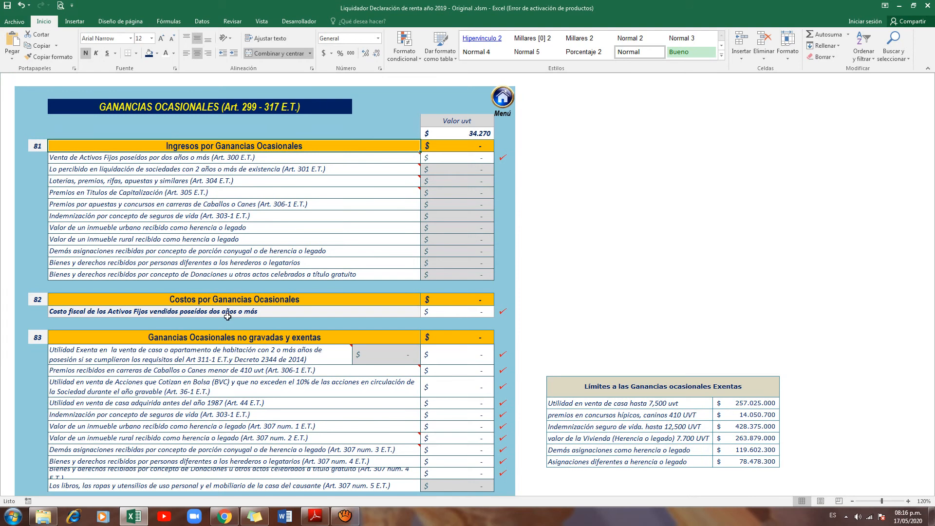
scroll(412, 328, down, 5)
scroll(395, 383, up, 5)
click(39, 132)
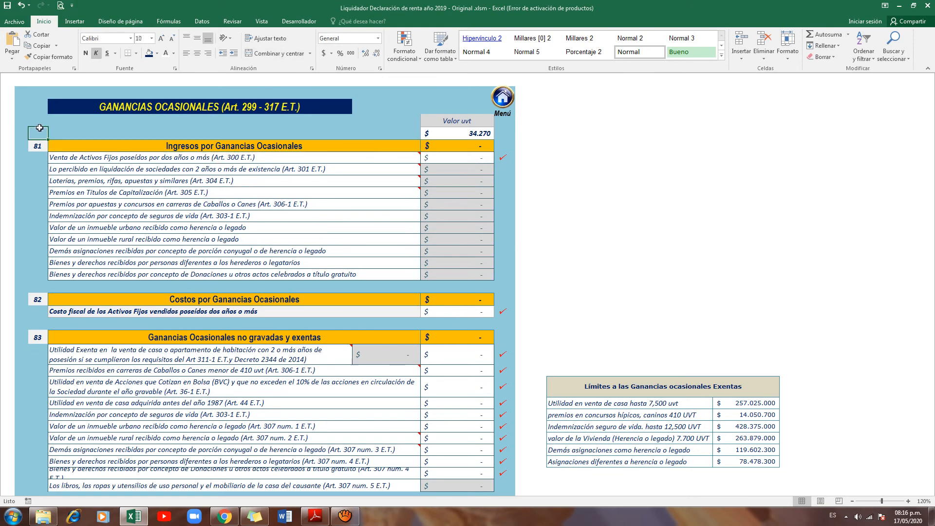
- Return to the main menu and review the Tablas group entries from Cédula general y pensiones to Intereses moratorios
click(503, 98)
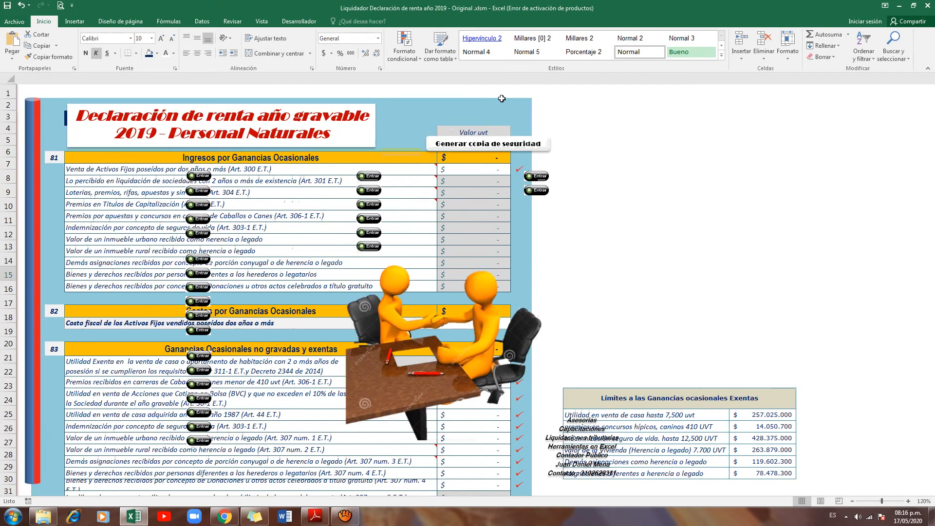
drag(104, 344, 117, 441)
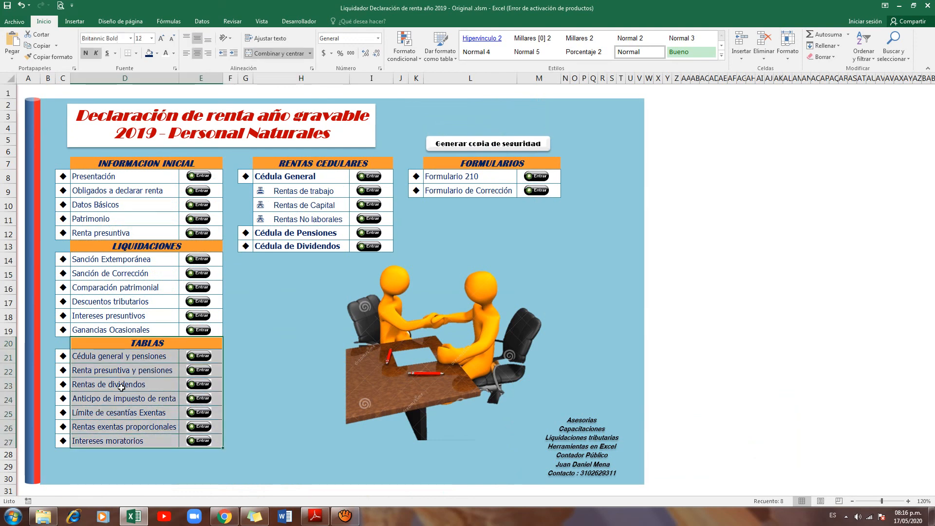
click(123, 358)
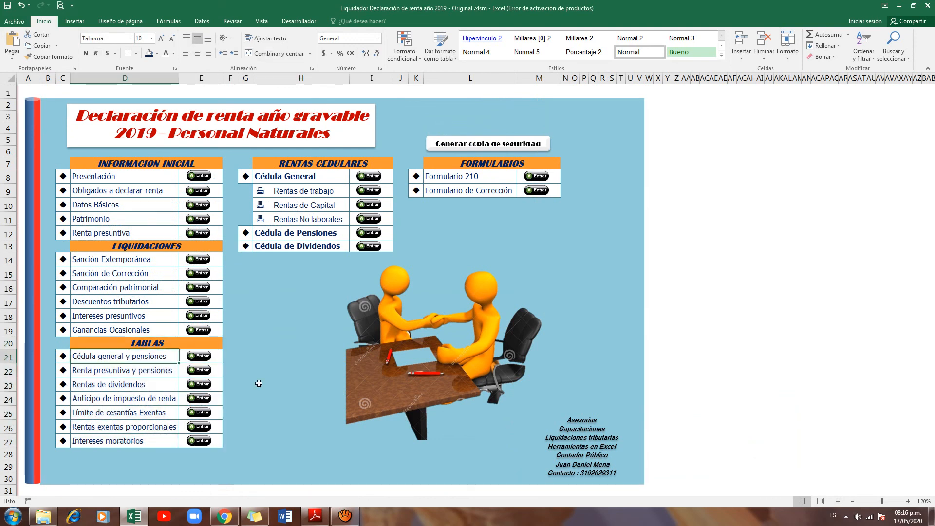
click(156, 371)
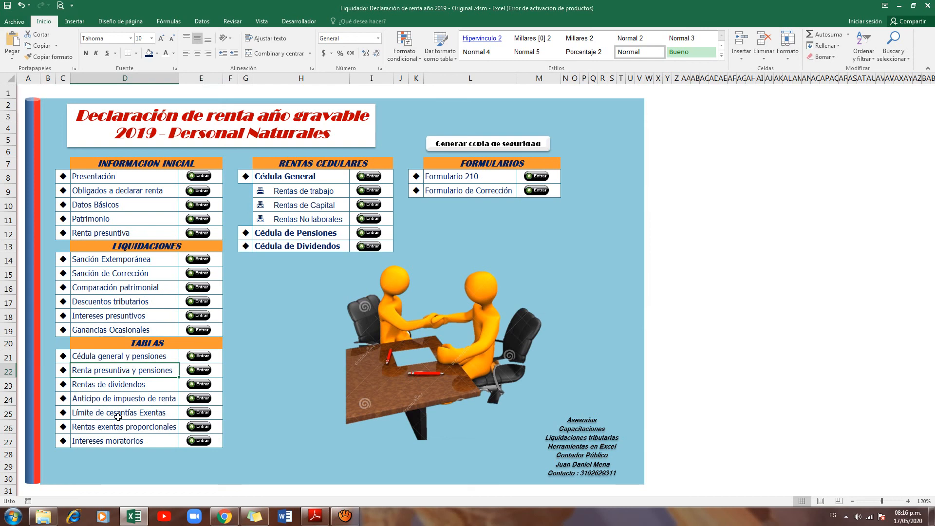
click(119, 387)
click(123, 401)
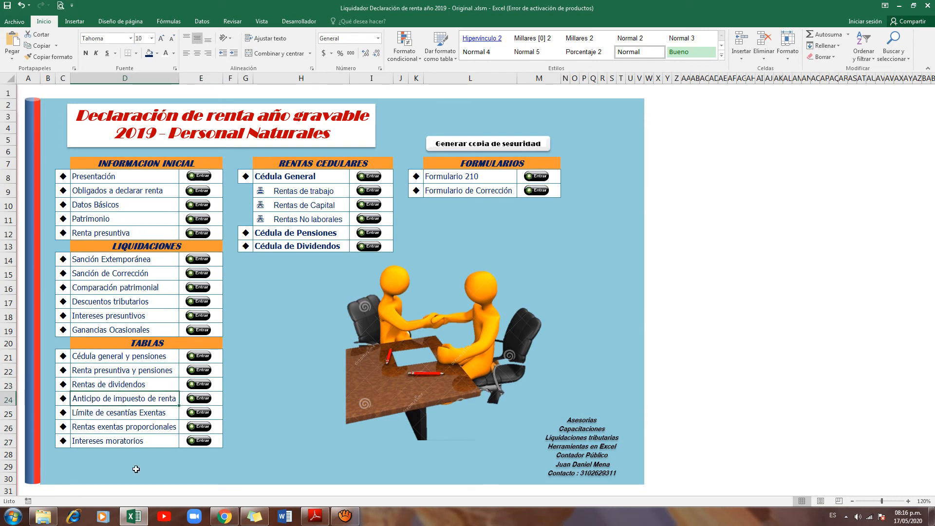
click(117, 417)
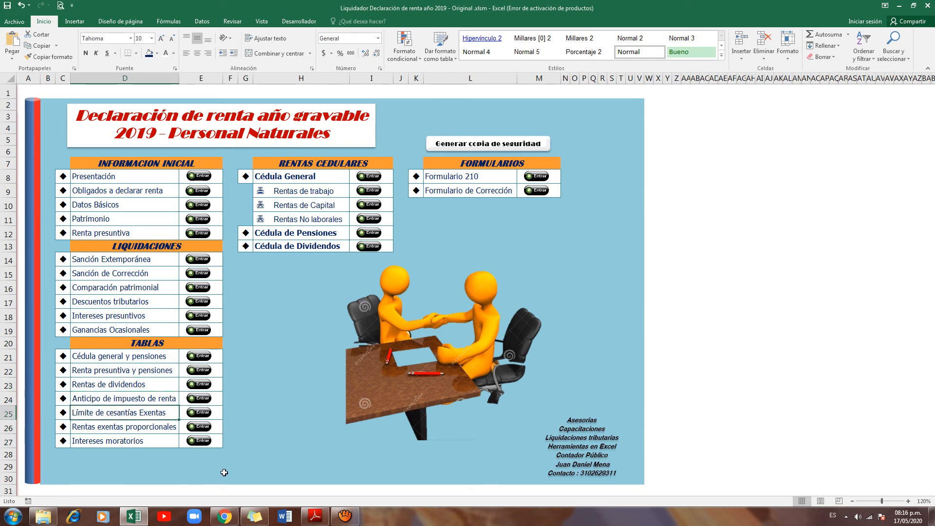
click(103, 422)
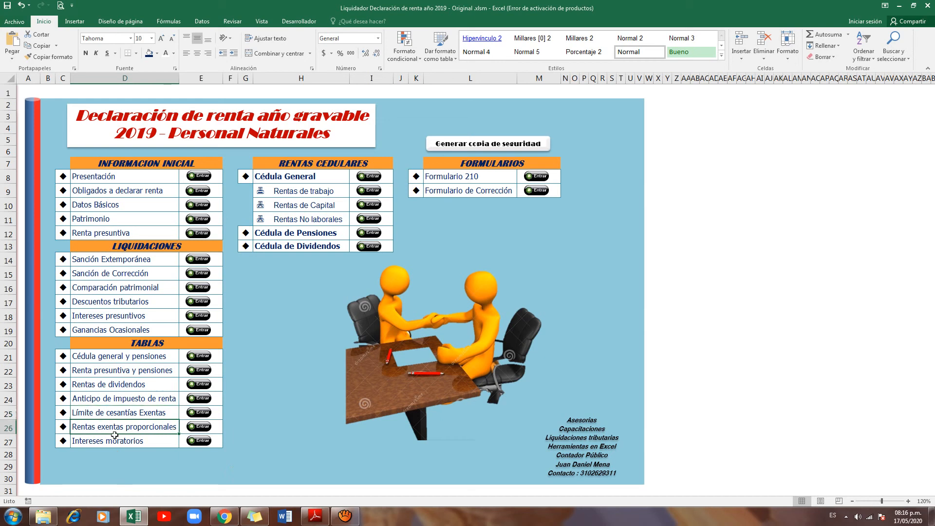
click(231, 429)
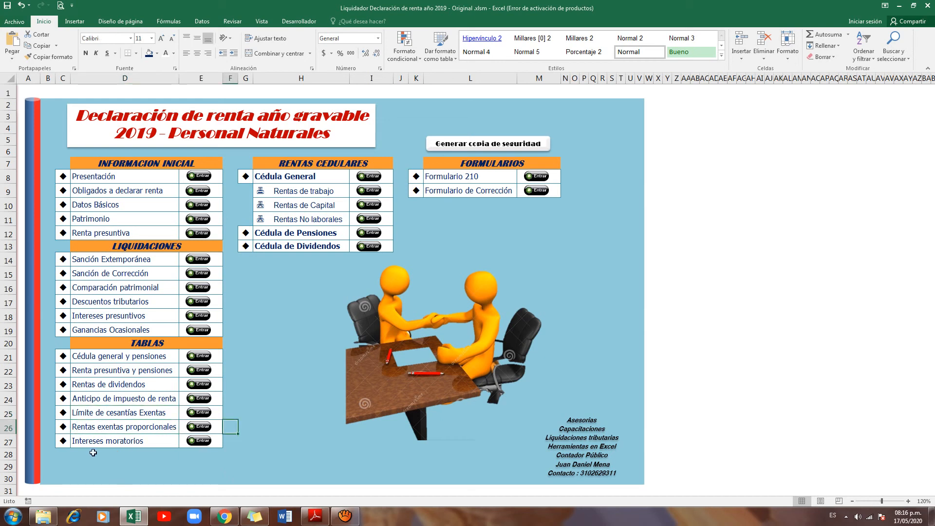
click(89, 428)
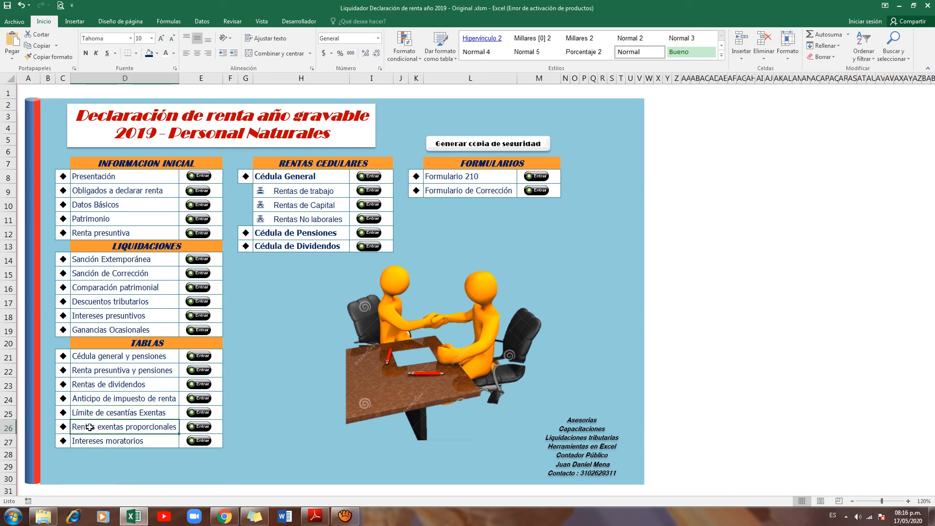
click(115, 443)
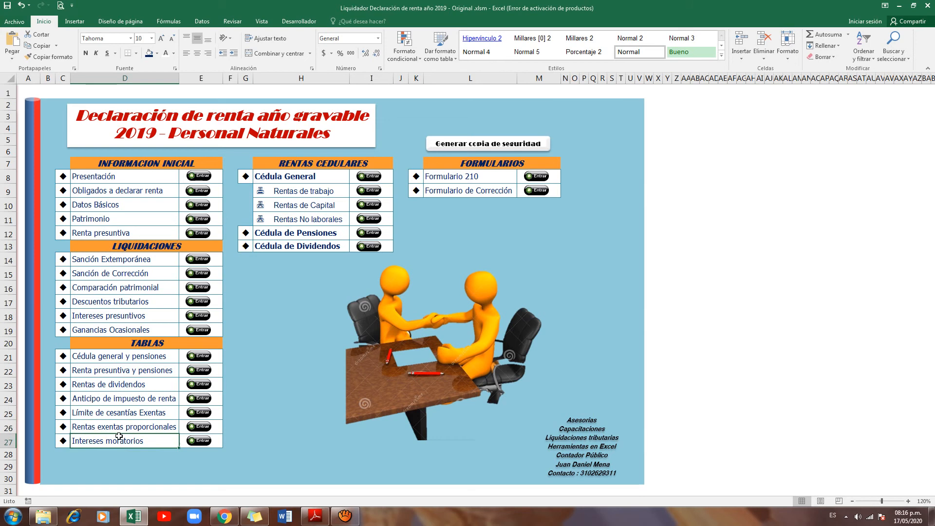
click(122, 428)
click(129, 445)
- Open the Cédula general y pensiones table and look through all the tax rate, dividend and severance limit tables on the sheet
click(202, 356)
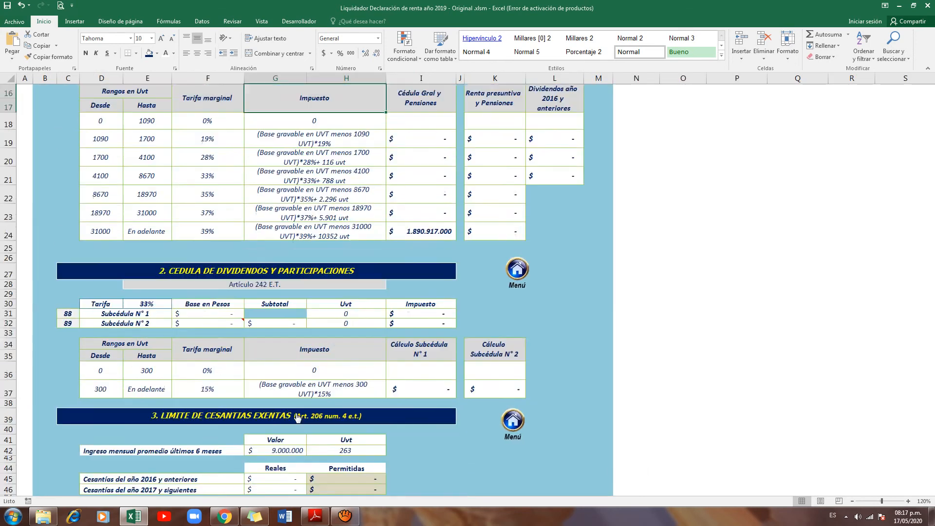
scroll(309, 373, up, 5)
scroll(311, 372, down, 8)
scroll(311, 371, down, 9)
scroll(311, 372, down, 13)
scroll(311, 370, down, 14)
scroll(310, 363, up, 20)
- Return to the main menu and highlight the Rentas Cedulares group with all its entries
click(515, 164)
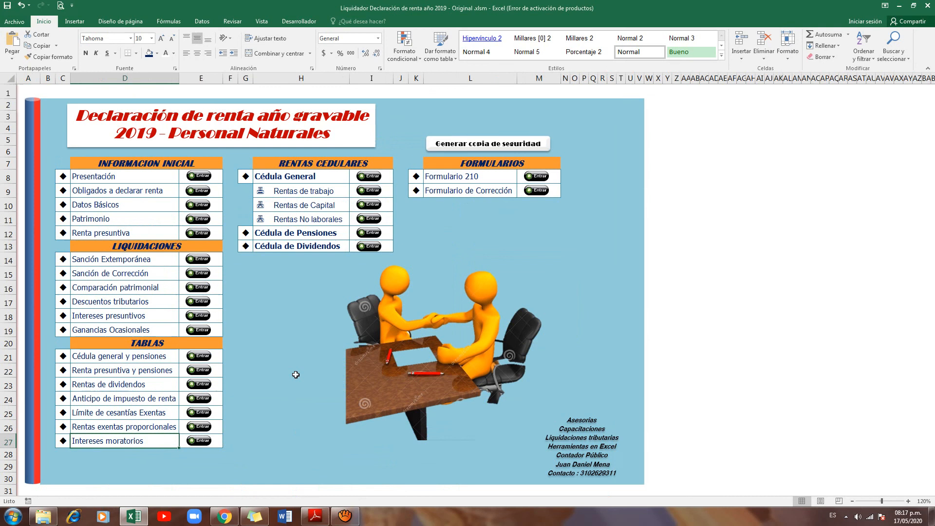
drag(300, 162, 342, 248)
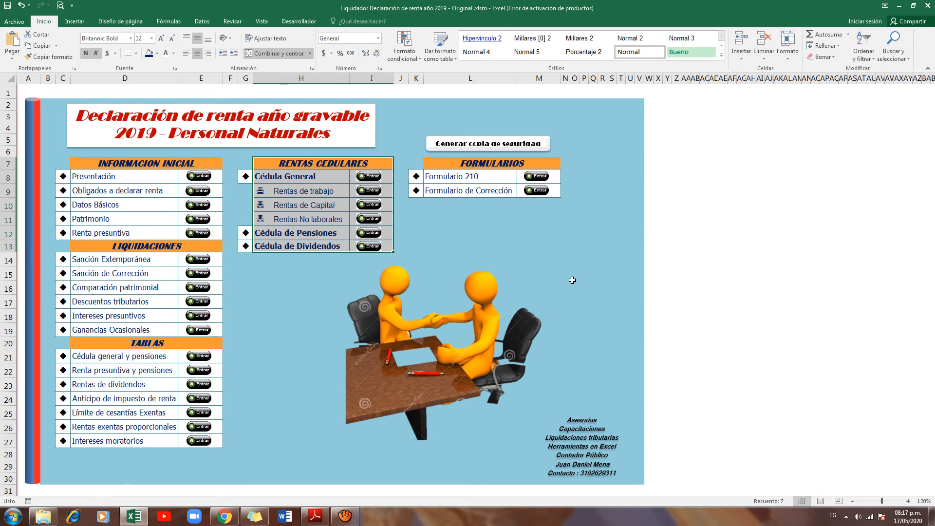
click(267, 273)
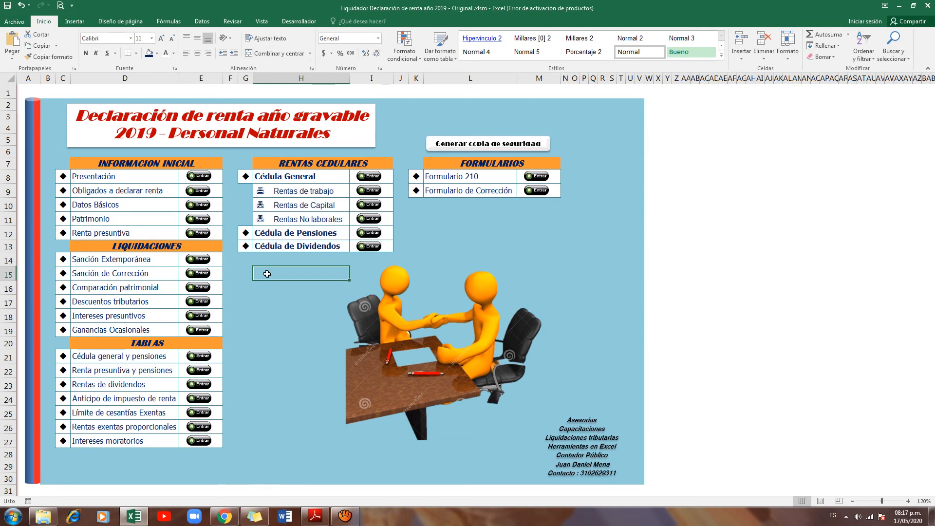
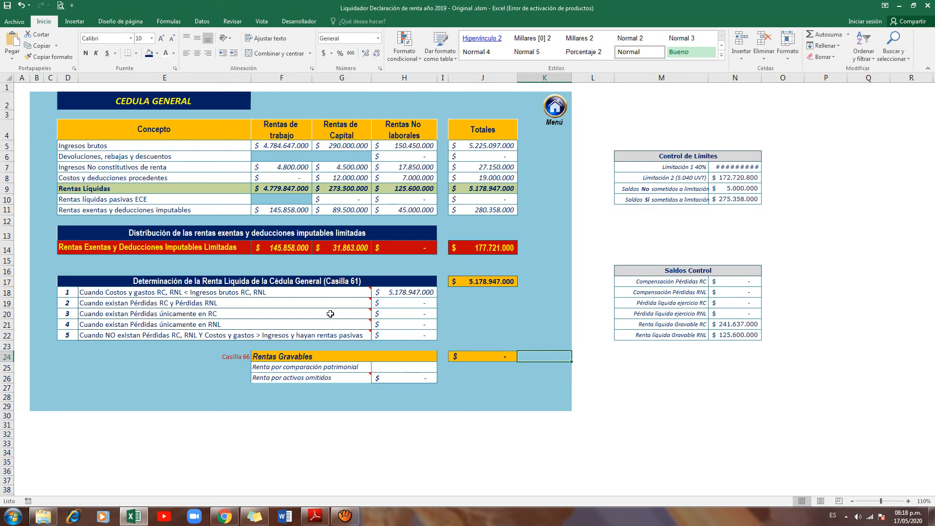
- Examine the distribution of limited exempt income and deductions on the Cédula General sheet
click(212, 235)
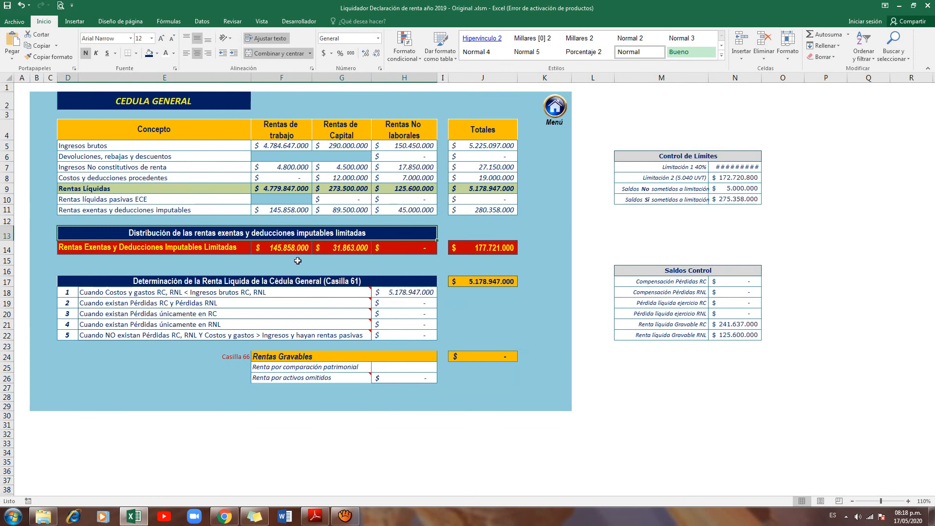
click(539, 249)
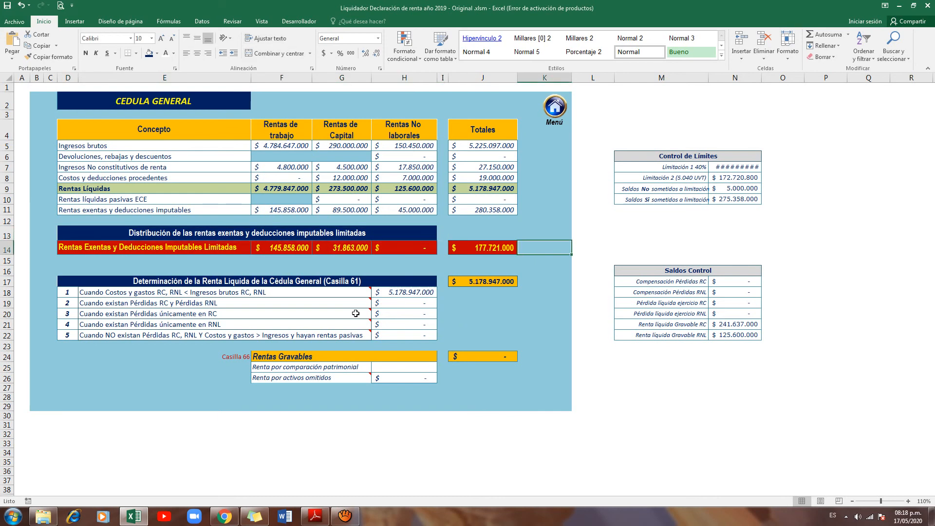
click(107, 258)
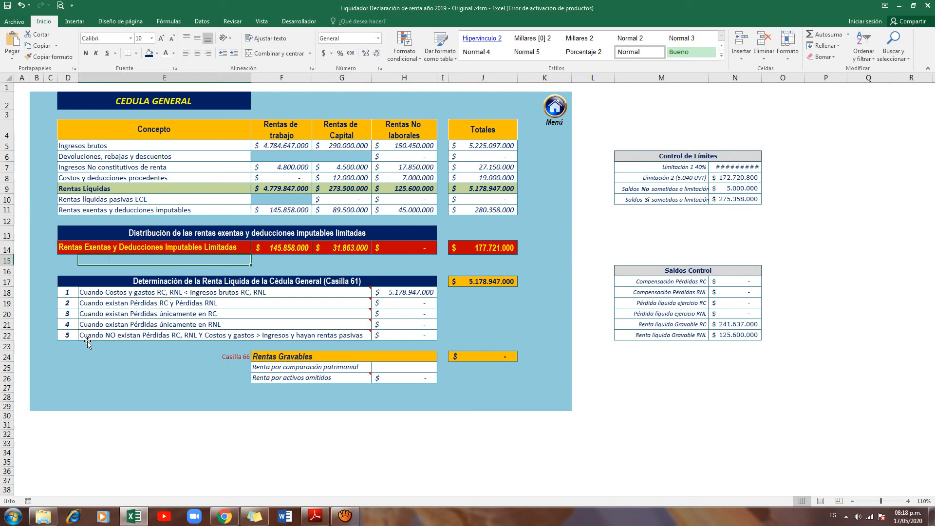
- Examine the five cases for determining the Cédula General's Renta Líquida (Casilla 61) and the amount for case 1
drag(72, 281, 111, 335)
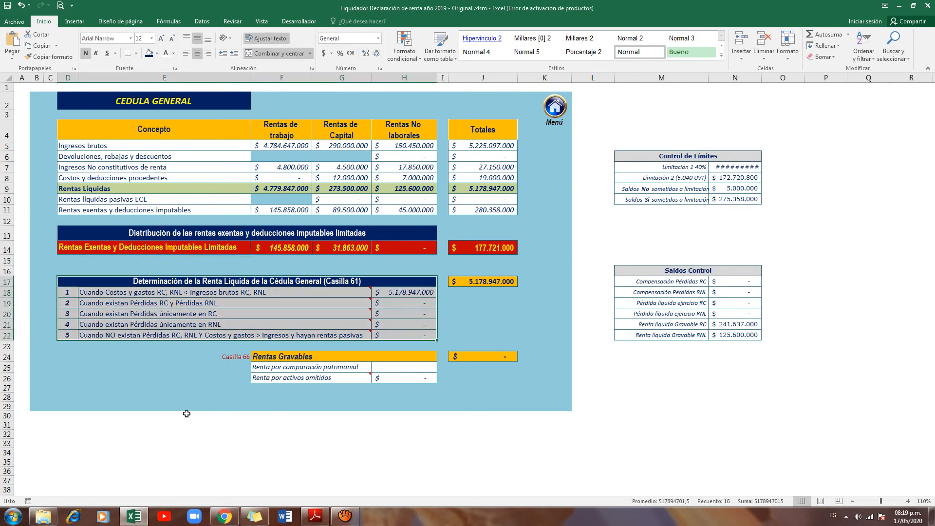
click(117, 397)
click(117, 396)
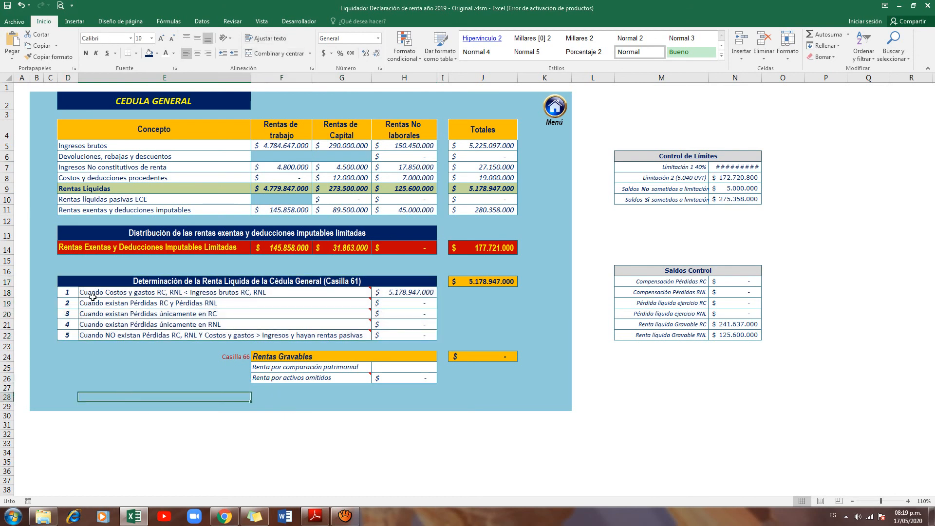
drag(92, 292, 94, 336)
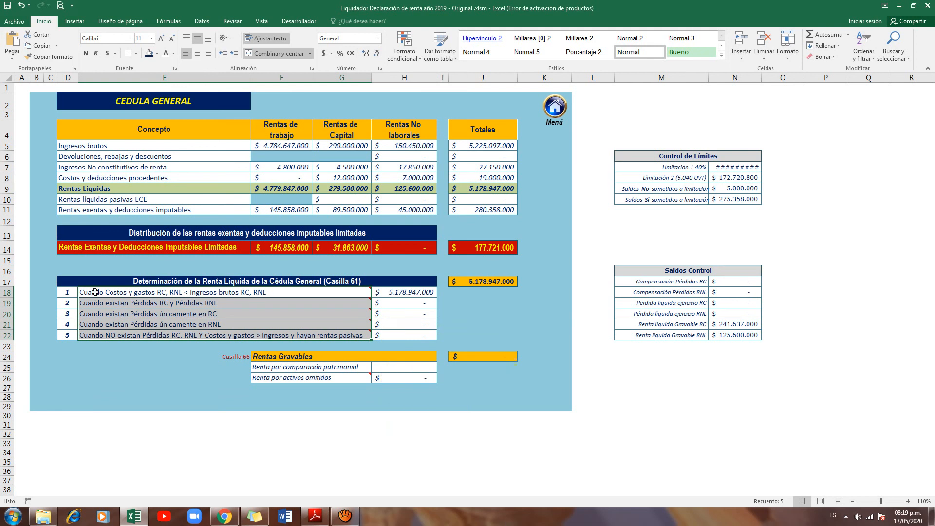
click(98, 364)
click(533, 404)
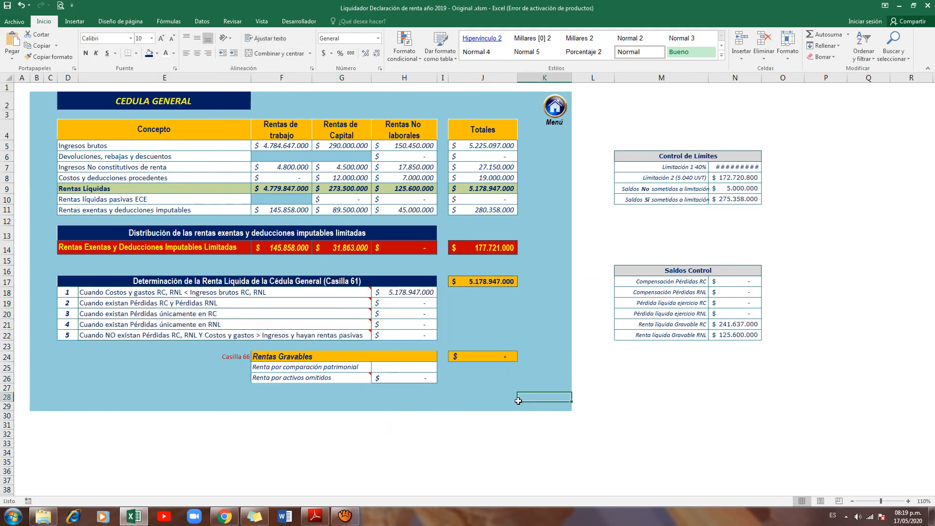
click(409, 284)
click(413, 293)
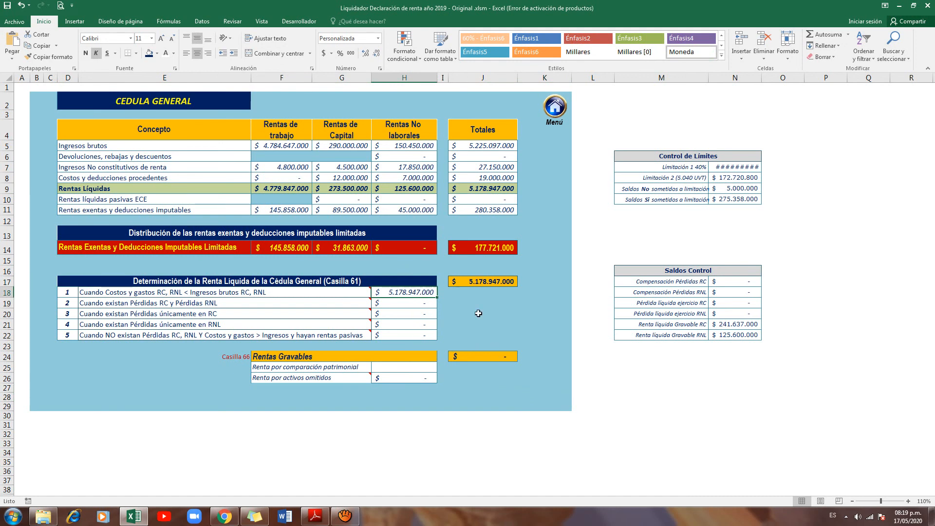
- Leave the Cédula General sheet for the main menu and open the Rentas de trabajo sheet
click(555, 107)
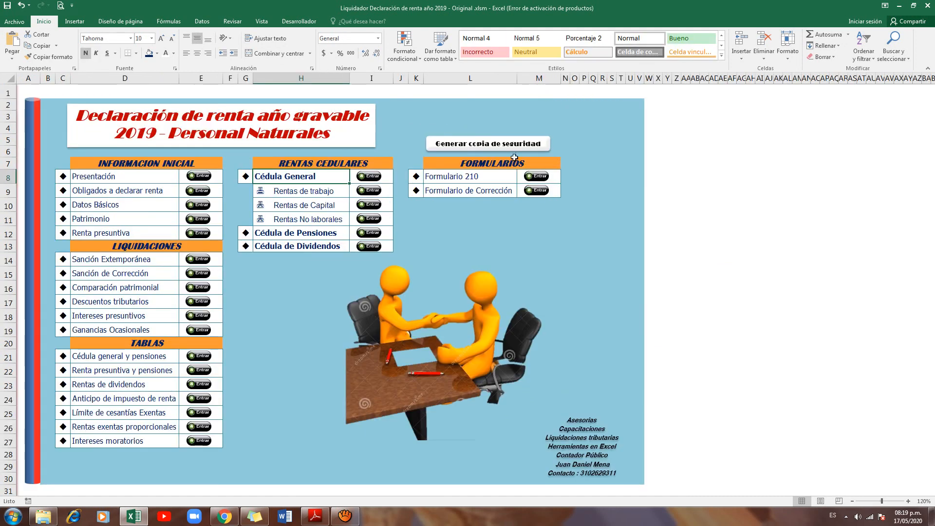
click(369, 191)
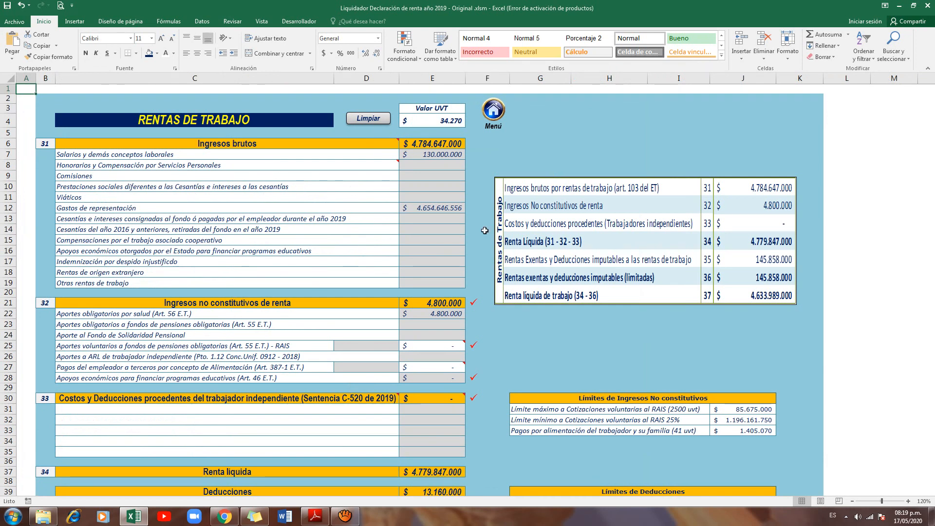
- Move the Rentas de trabajo summary picture up so its upper edge sits at row 7, then deselect it
mouse_move(506, 198)
mouse_down()
mouse_move(501, 153)
mouse_move(508, 214)
mouse_move(507, 158)
mouse_move(509, 205)
mouse_up()
drag(509, 244, 509, 176)
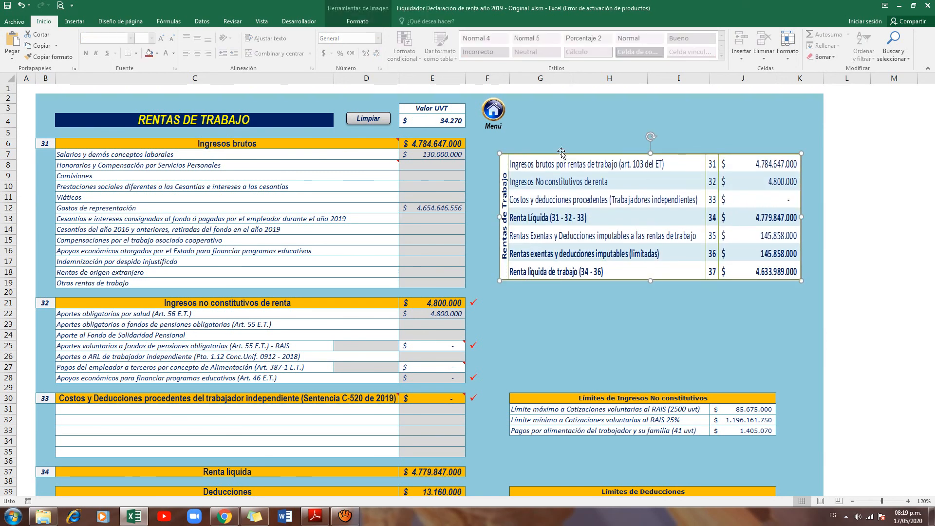
click(565, 134)
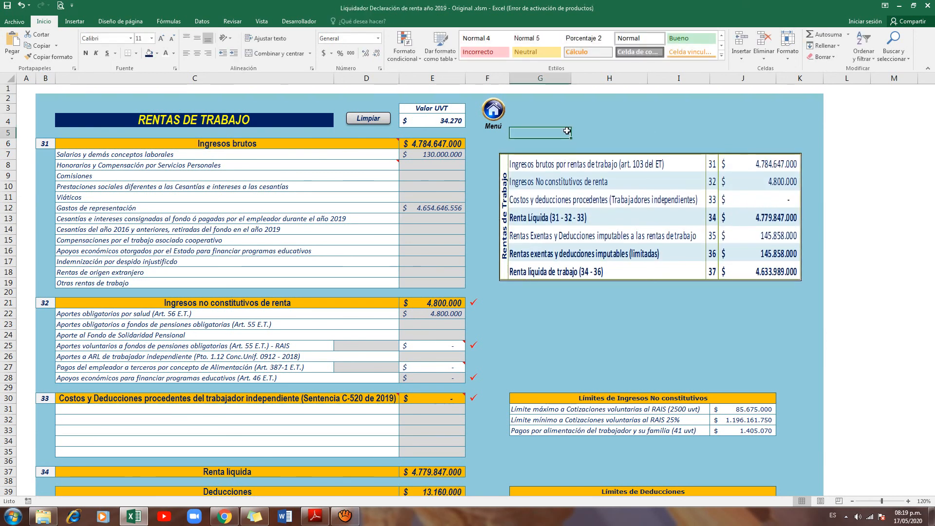
- Open the Rentas de Capital sheet from the main menu and nudge its summary picture slightly down and to the right
click(501, 207)
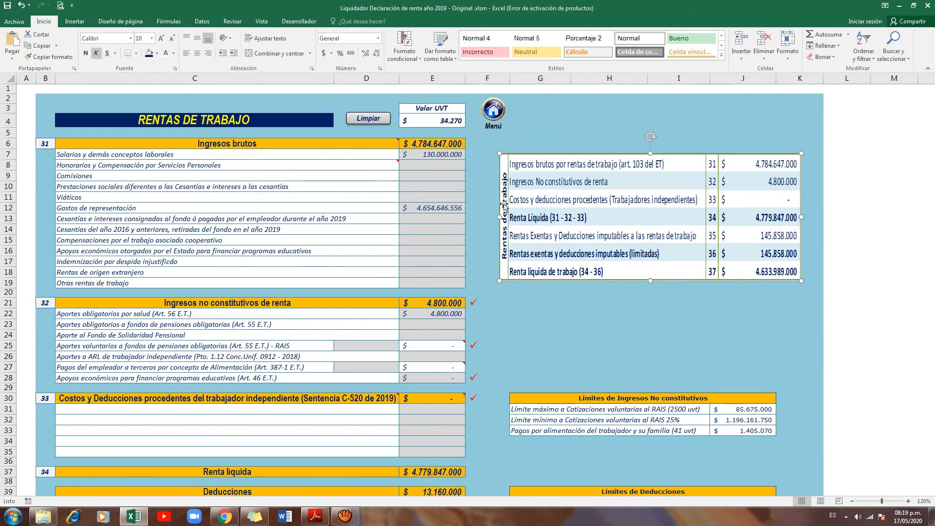
click(493, 111)
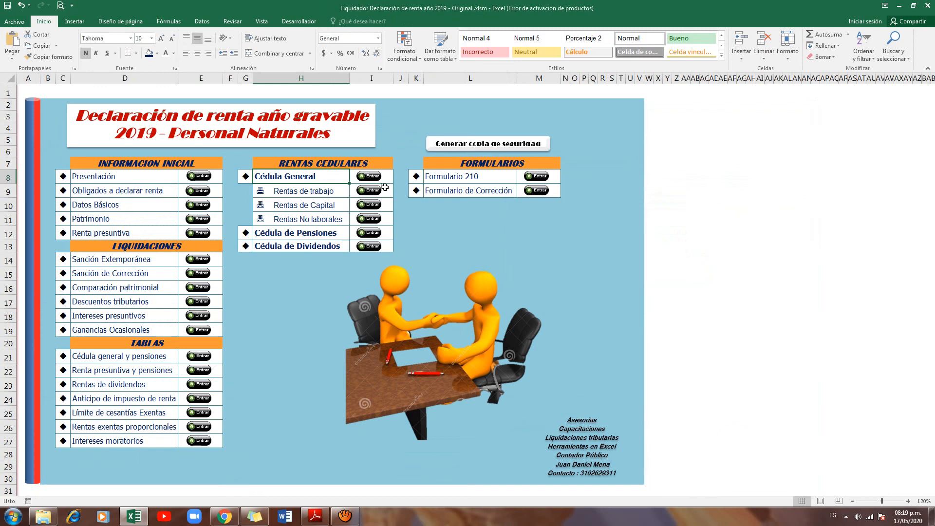
click(373, 205)
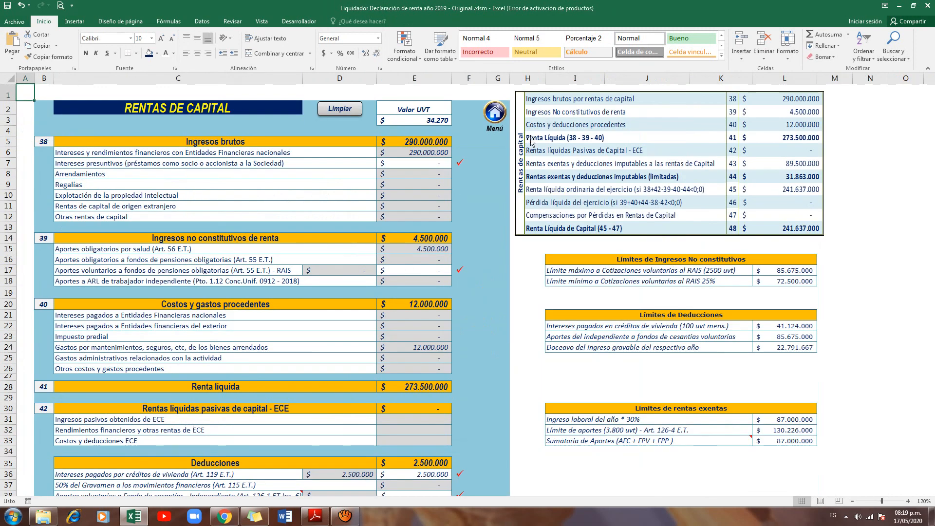
drag(532, 101, 533, 167)
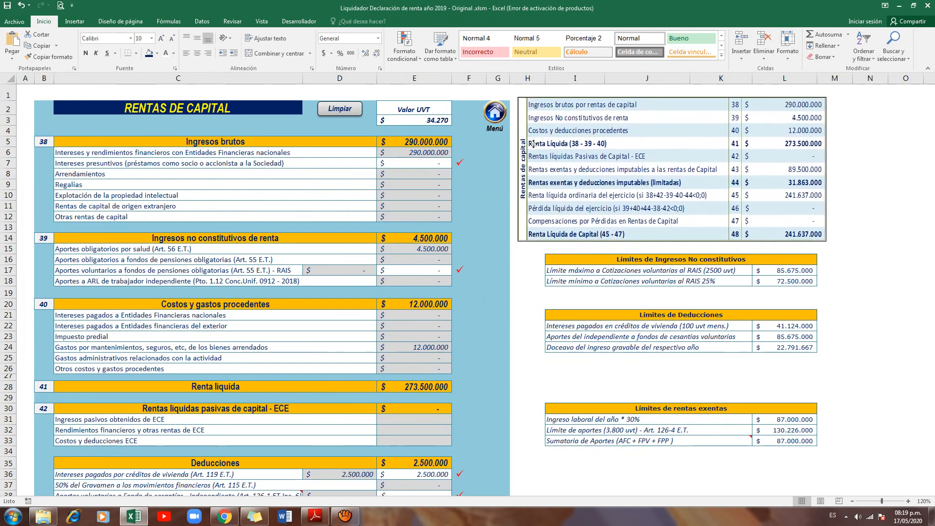
- Return to the Rentas de trabajo sheet through the main menu and enter 4.500.000.000 for Prestaciones sociales in cell E10
click(494, 115)
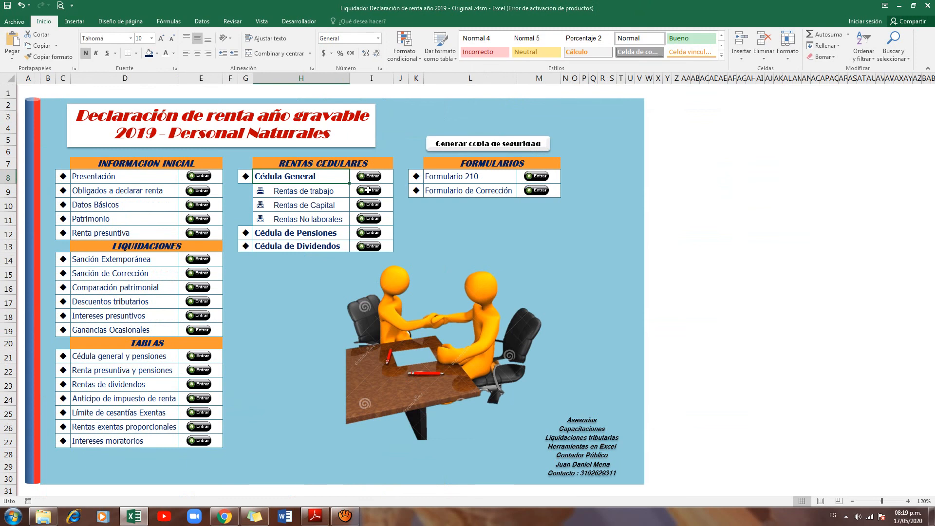
click(369, 190)
click(424, 185)
text(4.500.000.0)
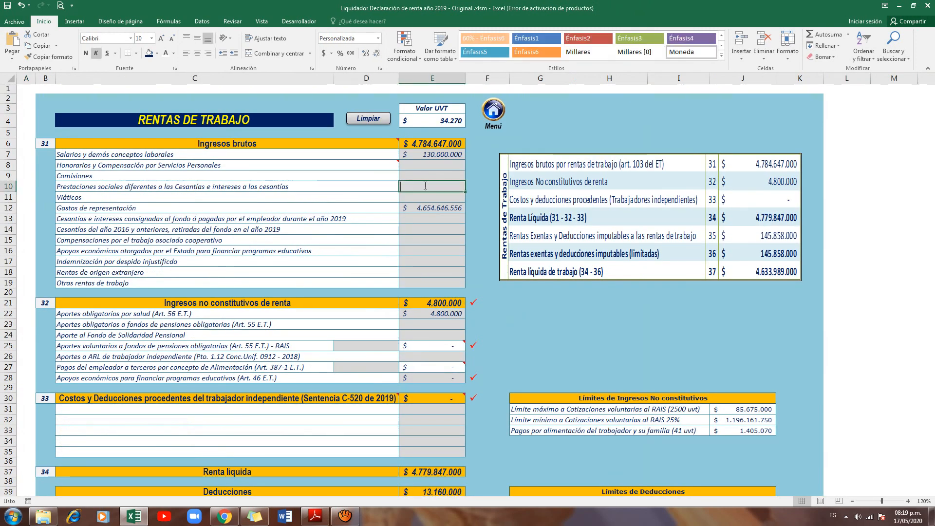
text(00)
key(Return)
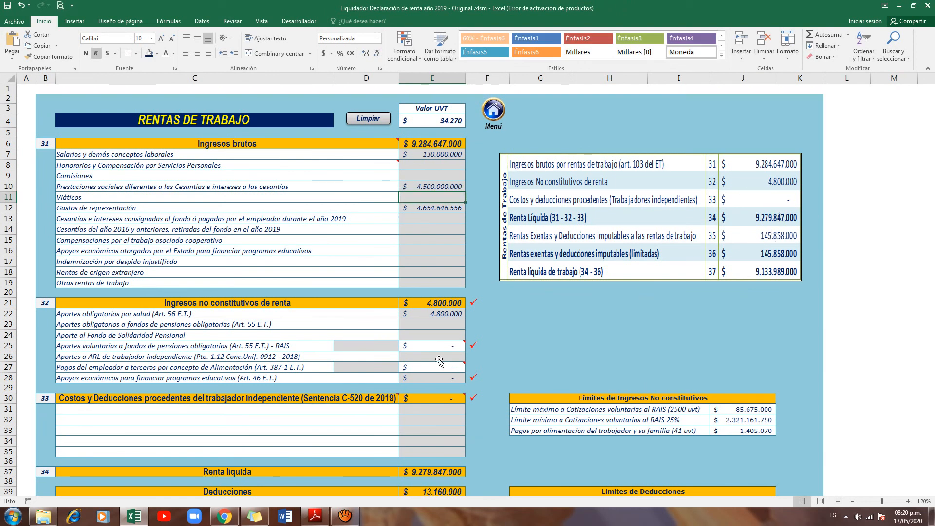
- Shift the Rentas de trabajo summary picture slightly to the right at row 7, then deselect it
click(678, 324)
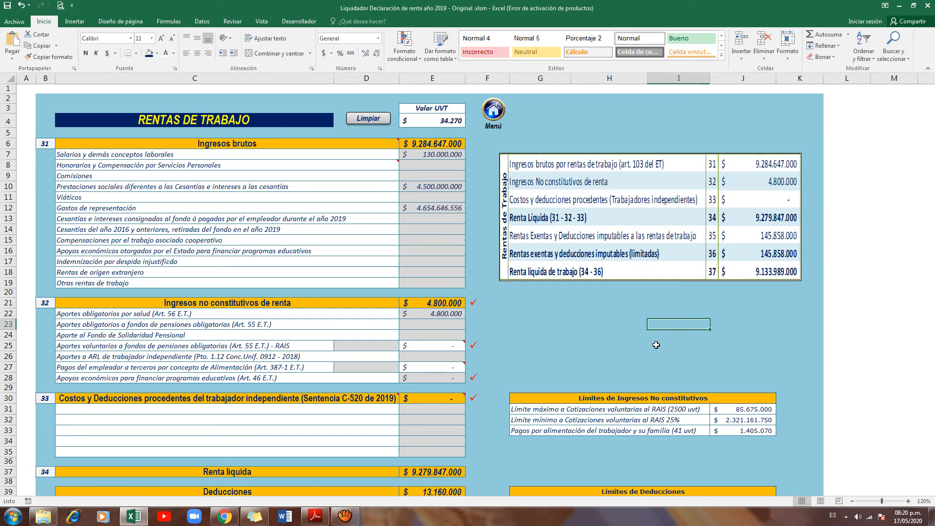
click(586, 134)
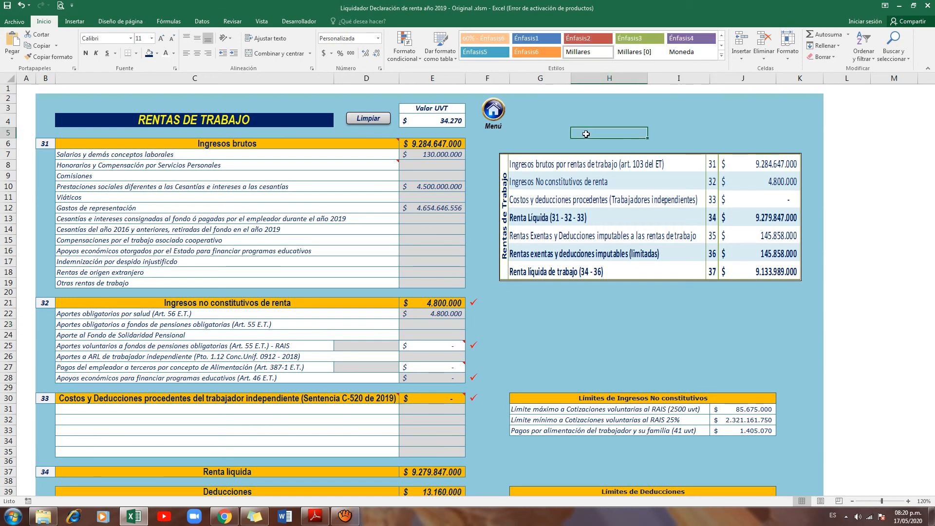
mouse_move(554, 191)
mouse_down()
mouse_move(568, 191)
mouse_move(558, 192)
mouse_up()
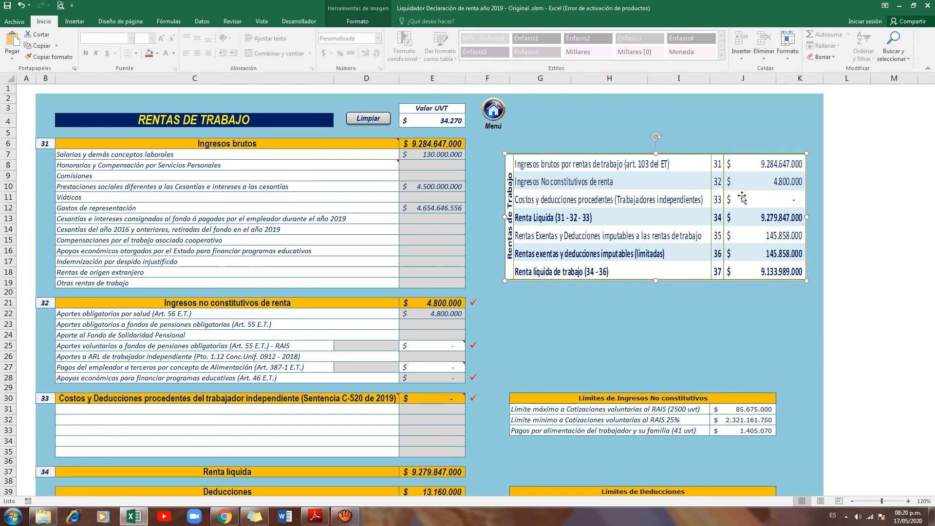
click(549, 313)
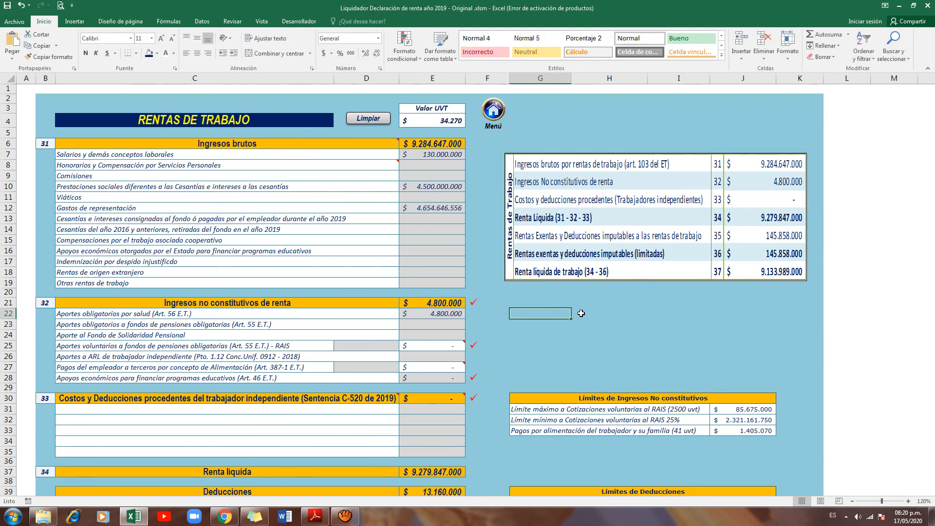
- Examine the Deducciones, Rentas exentas and limit tables in the lower part of the Rentas de trabajo sheet
click(270, 251)
scroll(259, 305, down, 1)
scroll(260, 305, down, 6)
scroll(265, 356, down, 4)
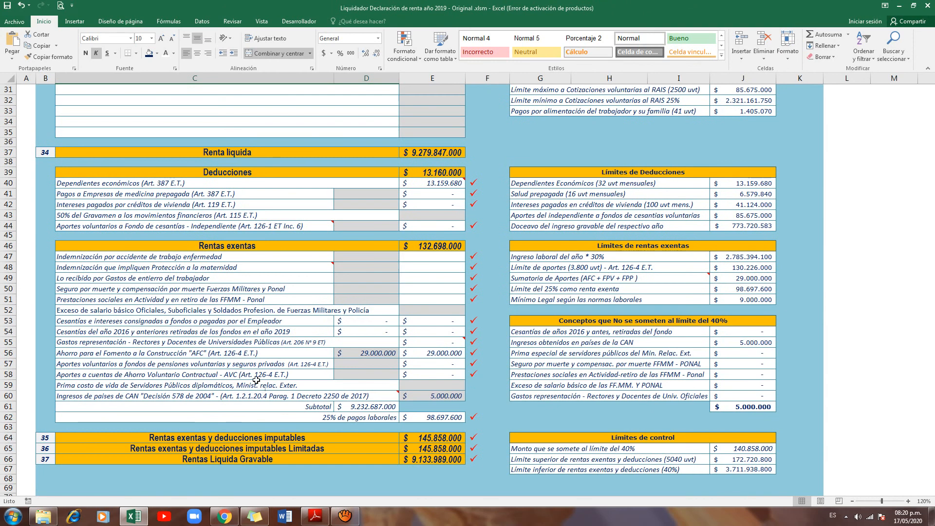
click(226, 245)
click(227, 267)
click(227, 279)
scroll(242, 373, up, 5)
scroll(242, 373, up, 5)
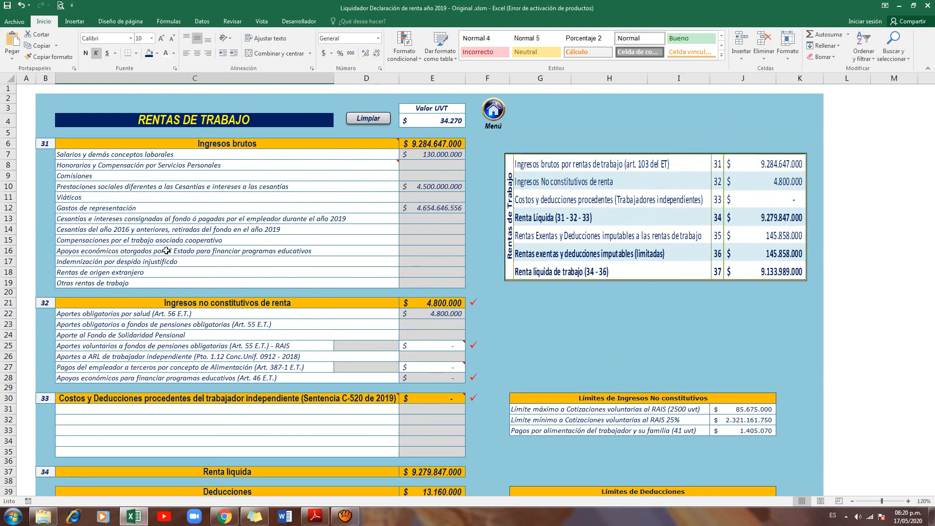
- Examine the Gastos de representación and Salarios rows under Ingresos brutos on the Rentas de trabajo sheet
click(137, 207)
click(424, 208)
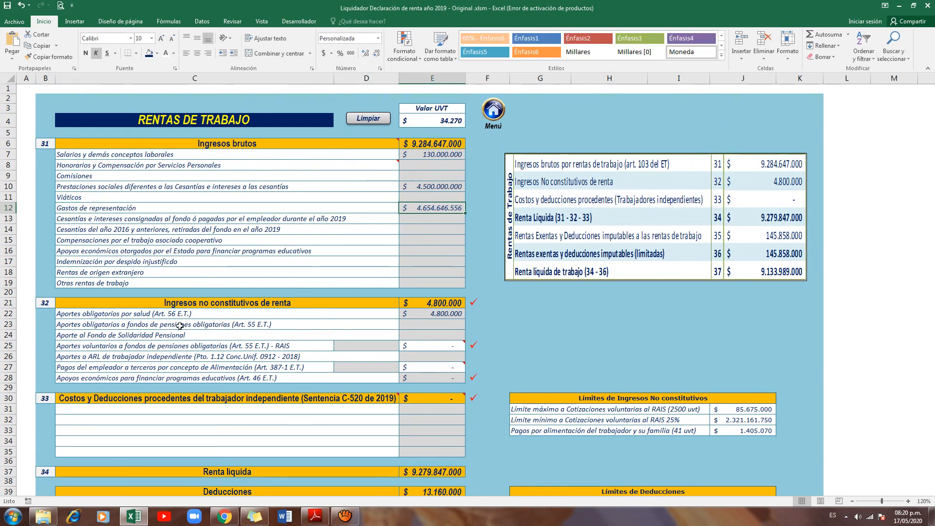
click(137, 207)
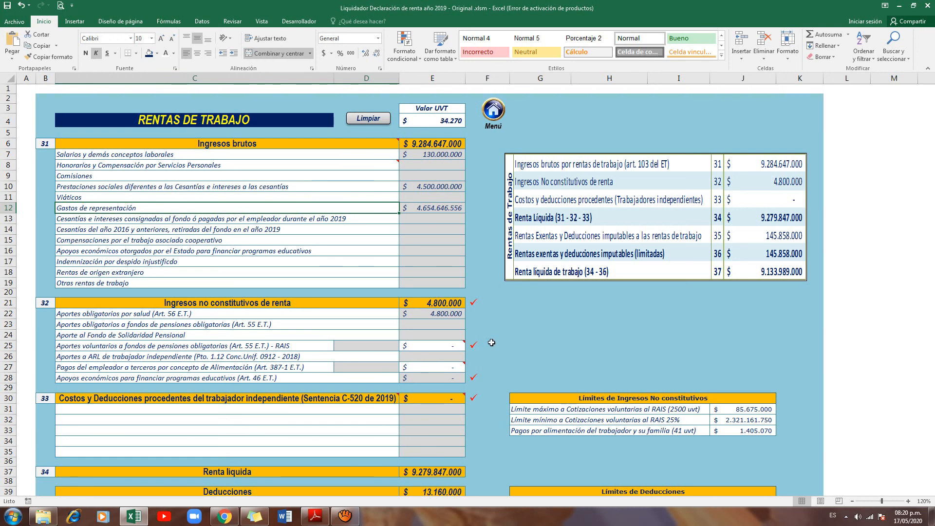
click(119, 157)
click(419, 251)
- Leave Rentas de trabajo for the main menu, open the Rentas de Capital sheet and look over its sections
click(492, 110)
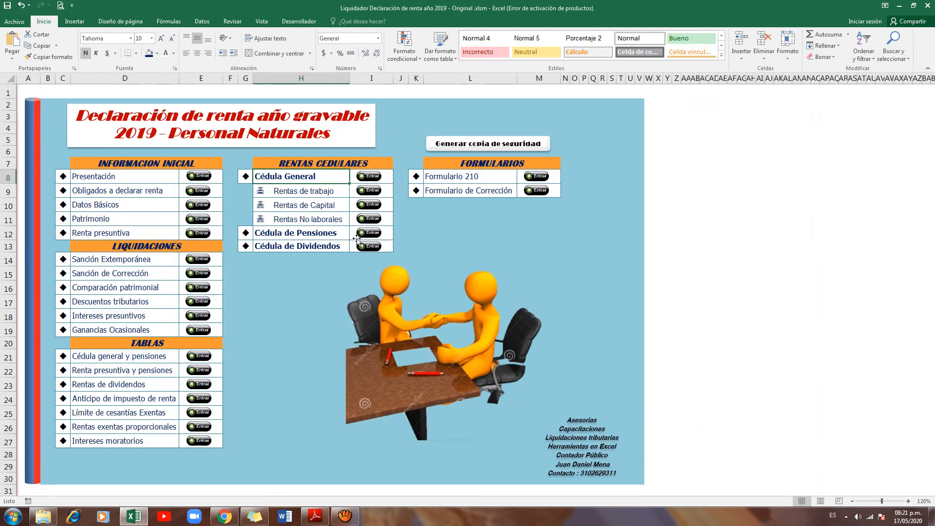
click(371, 204)
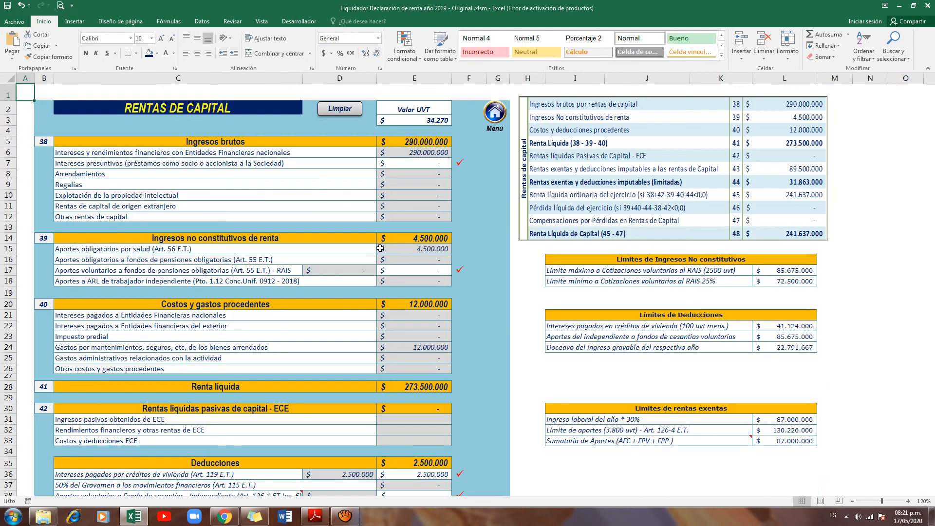
scroll(386, 385, down, 1)
scroll(386, 384, down, 2)
scroll(385, 384, up, 4)
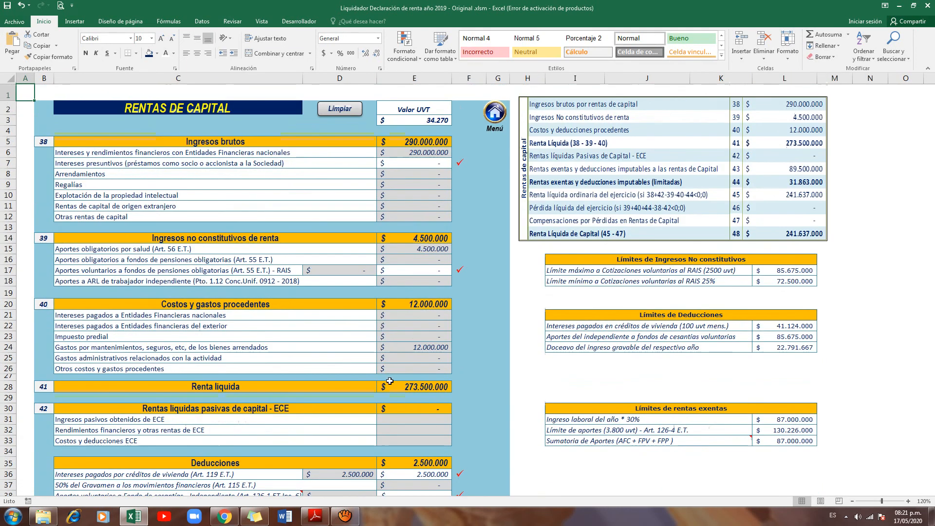
- Open the Cédula de Pensiones sheet from the main menu, view its sections and return to the menu
click(494, 112)
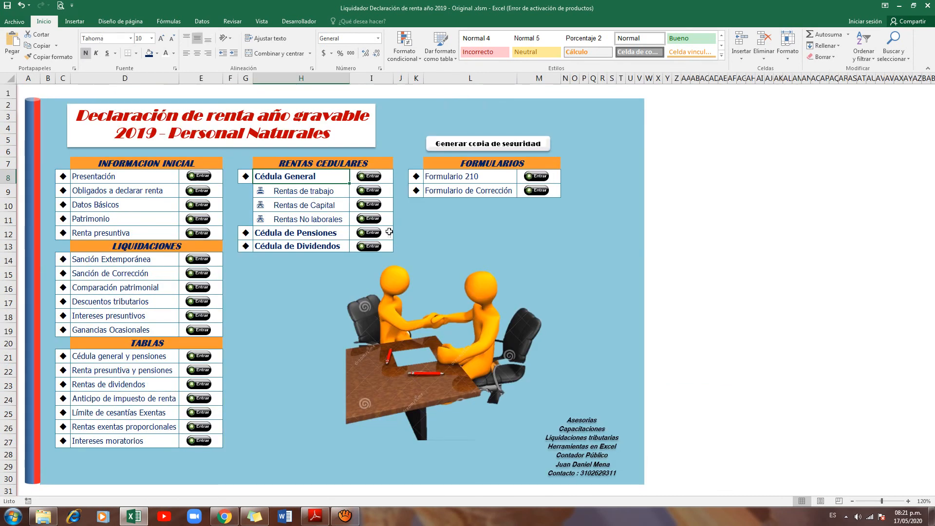
click(373, 233)
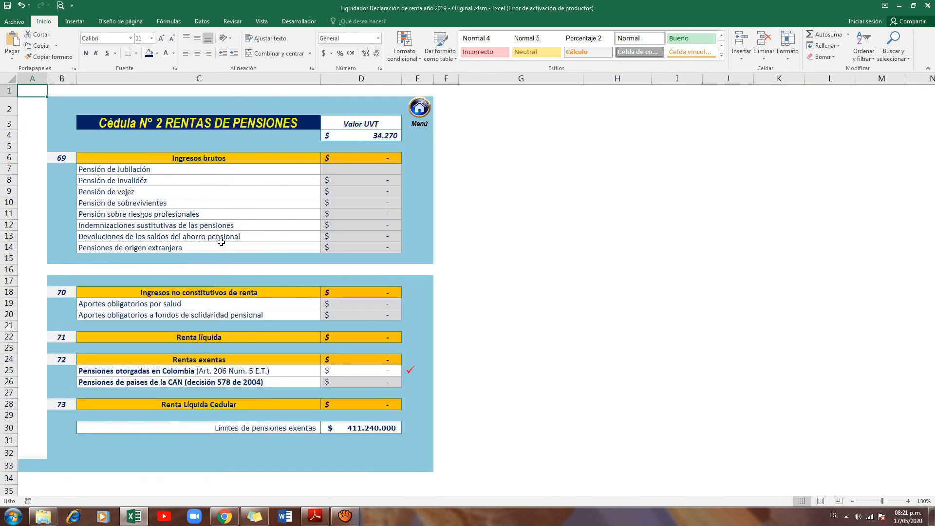
click(419, 108)
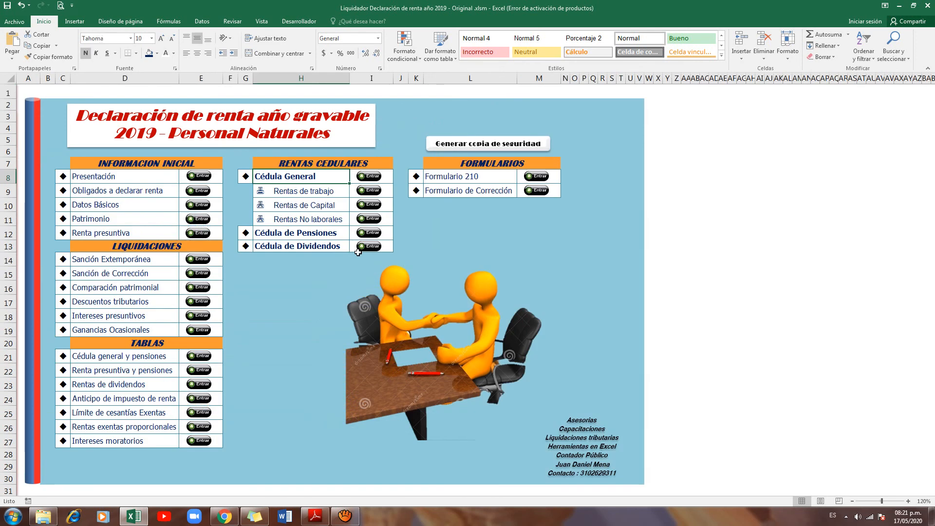
- Open the Rentas No laborales sheet and examine its income, cost, deduction and exempt income sections down to Casilla 60
click(373, 220)
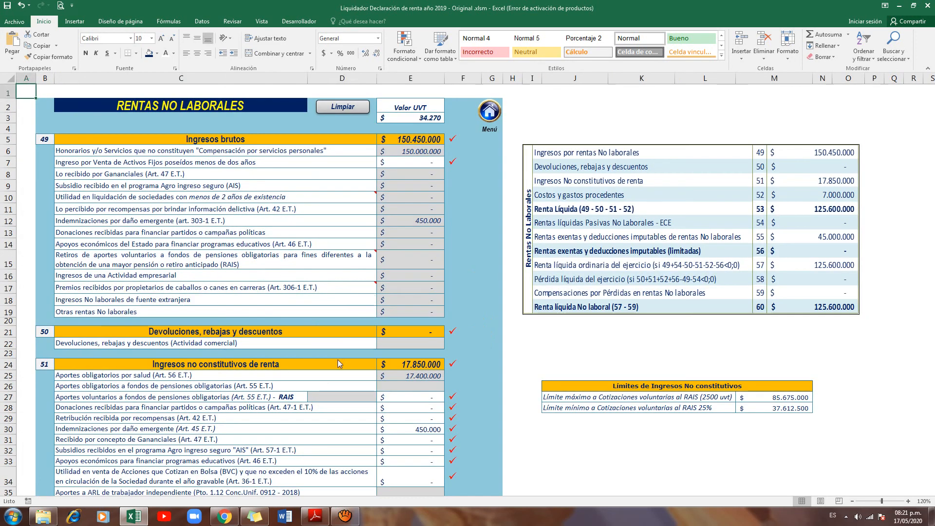
scroll(261, 275, down, 3)
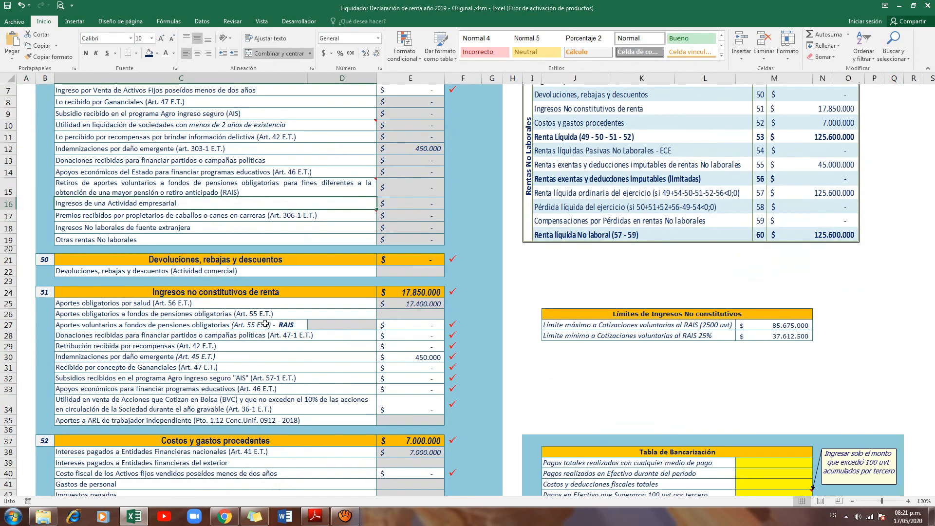
scroll(269, 325, down, 4)
scroll(269, 325, down, 5)
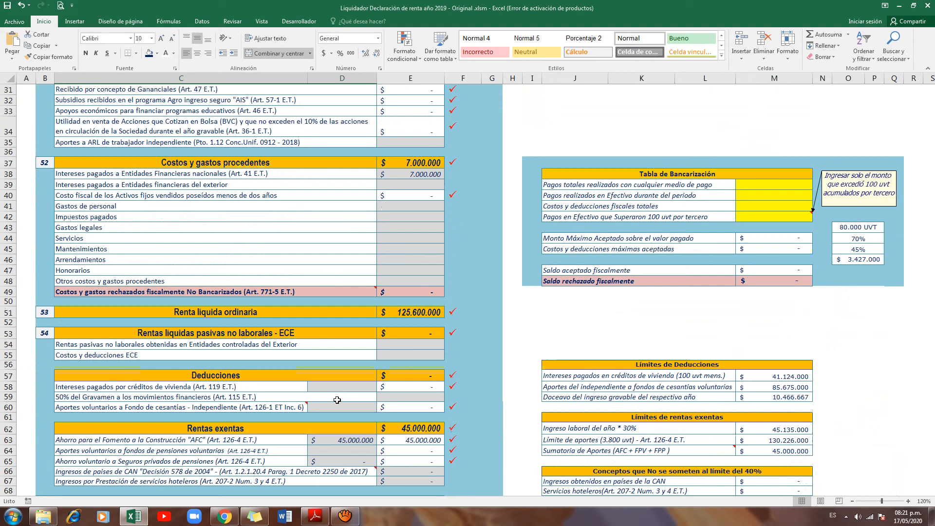
scroll(337, 400, down, 2)
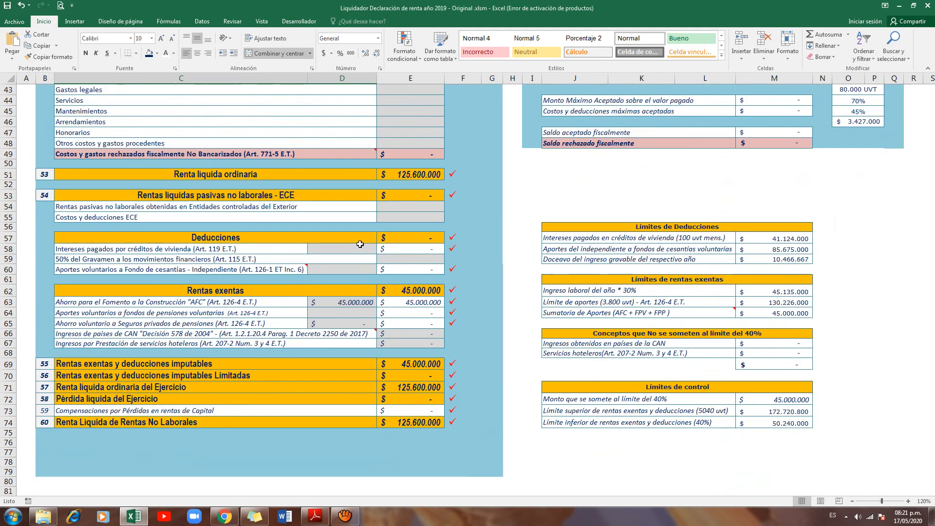
click(361, 238)
scroll(361, 238, up, 7)
key(ctrl+Home)
- Leave Rentas No laborales for the main menu, review the Cédula de Pensiones sheet and go back to the menu
click(488, 109)
click(372, 231)
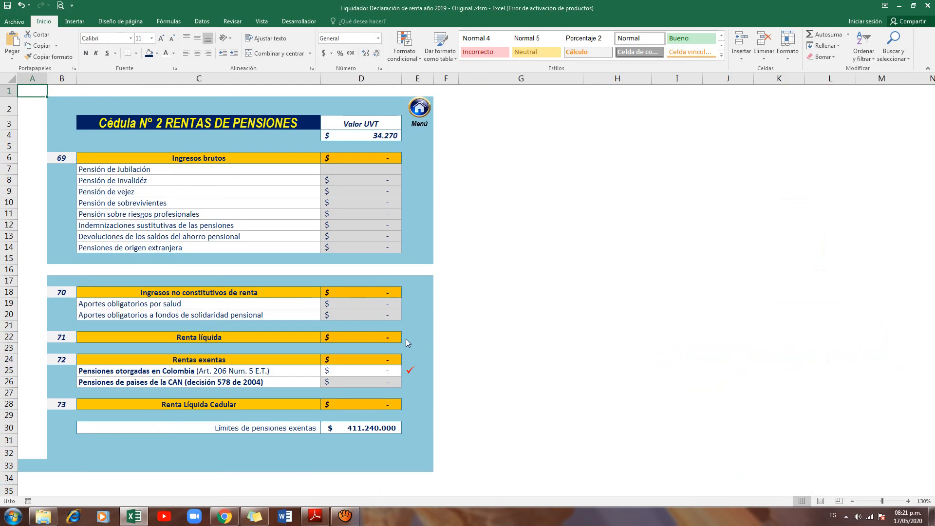
click(419, 108)
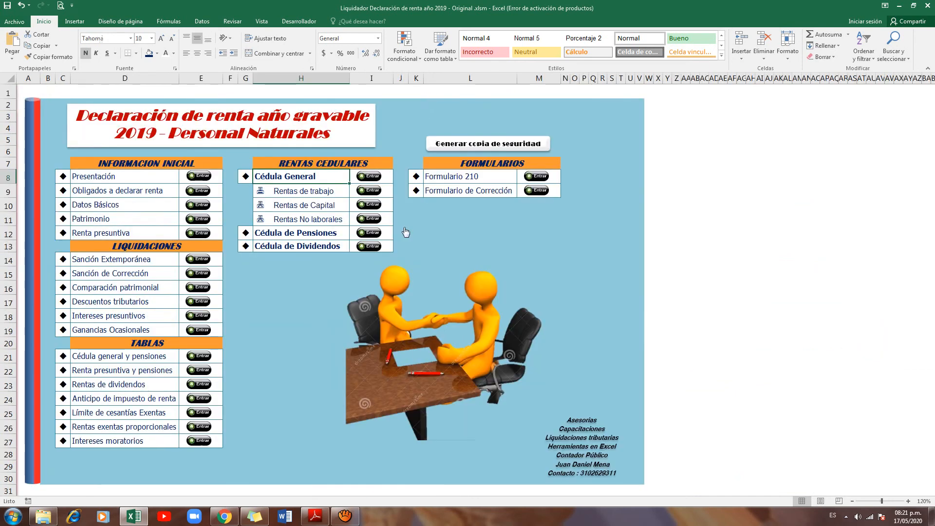
- Open the Cédula de Dividendos sheet and examine the GRAVADOS and NO GRAVADOS dividend rows for 2016 and earlier
click(369, 246)
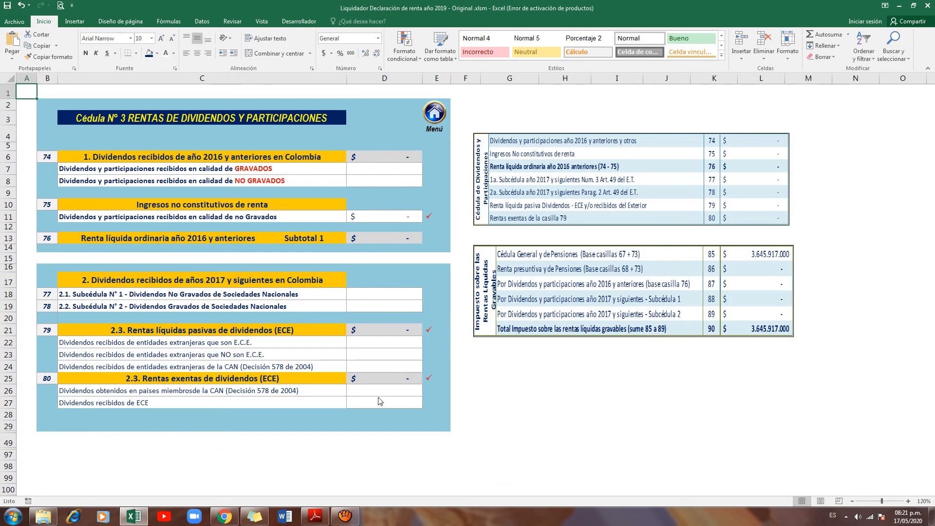
click(367, 141)
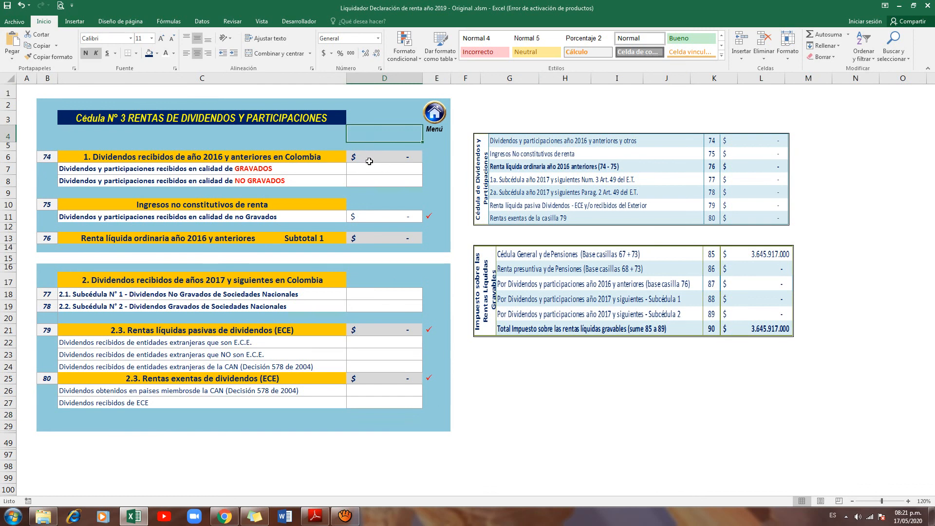
click(300, 145)
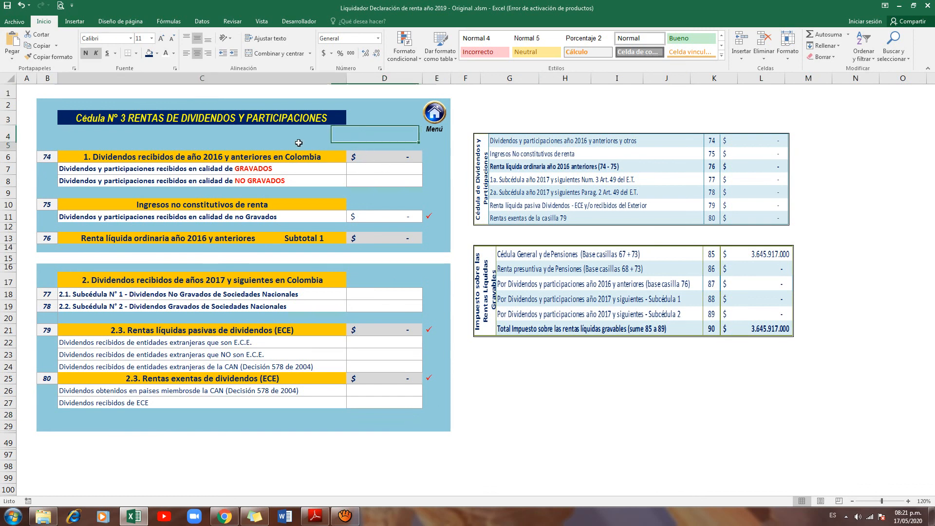
click(391, 167)
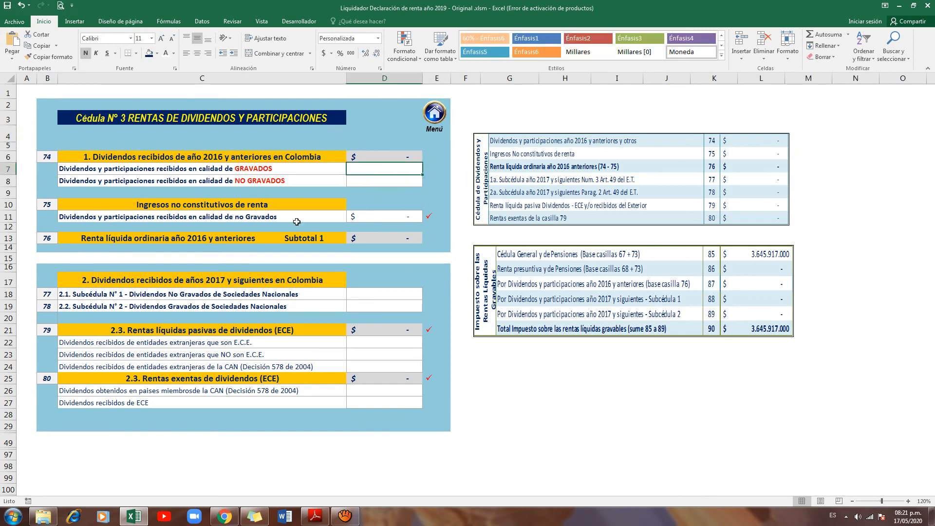
click(204, 172)
click(227, 179)
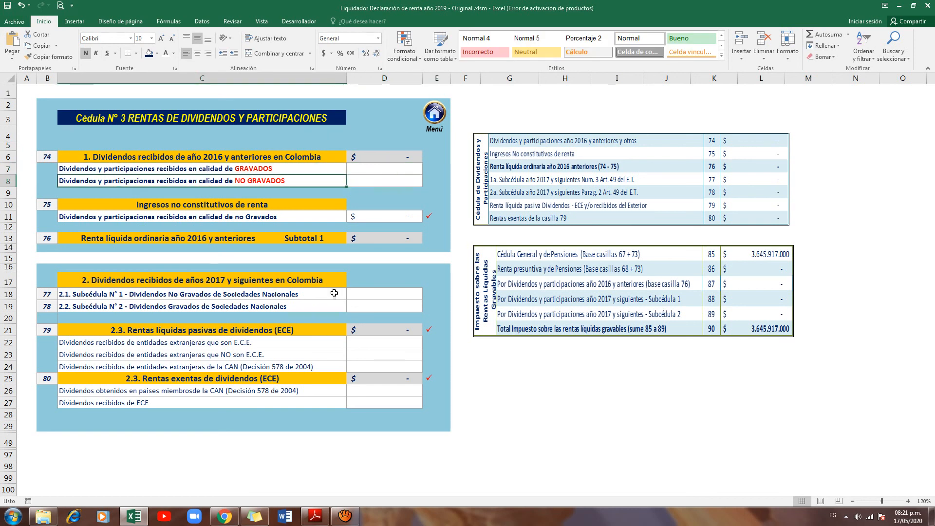
click(382, 192)
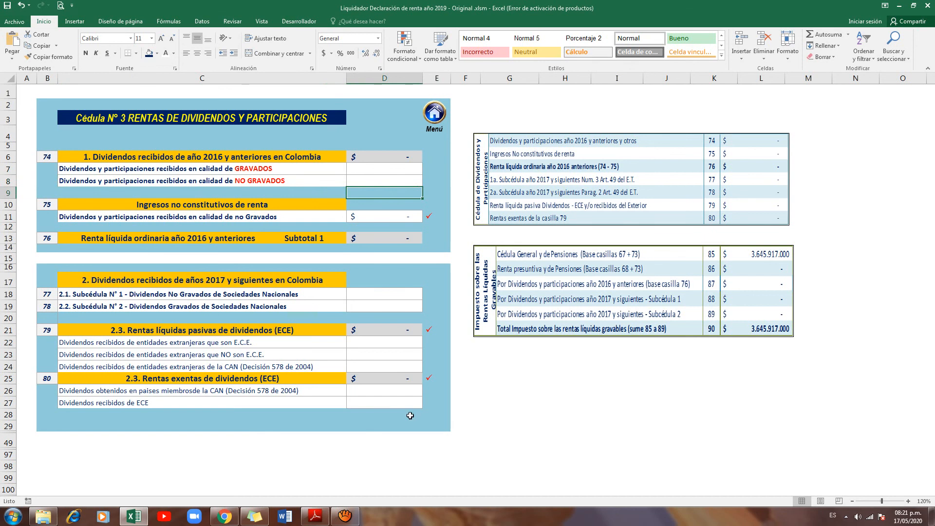
- Nudge the Cédula de Dividendos y Participaciones summary picture slightly up, then select cell D7 for the GRAVADOS dividends
click(478, 192)
mouse_move(477, 192)
mouse_down()
mouse_move(476, 177)
mouse_move(475, 197)
mouse_up()
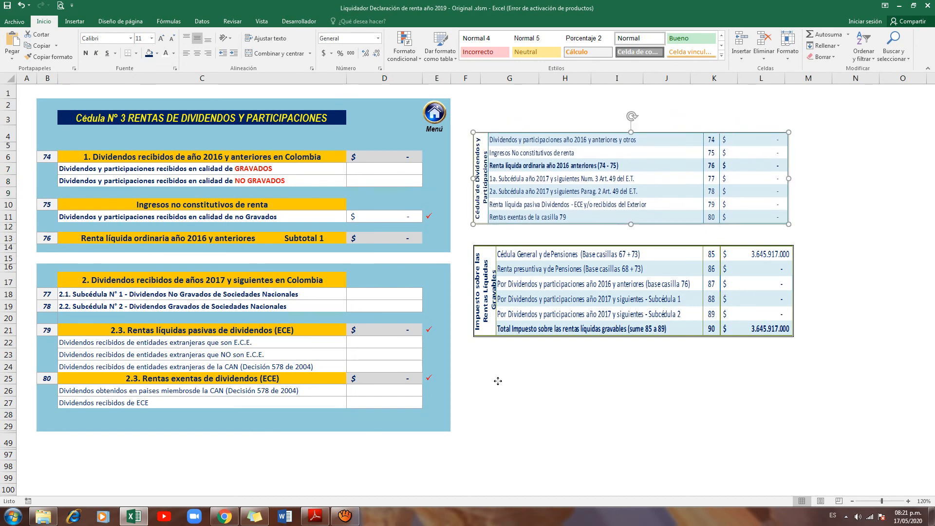
click(365, 166)
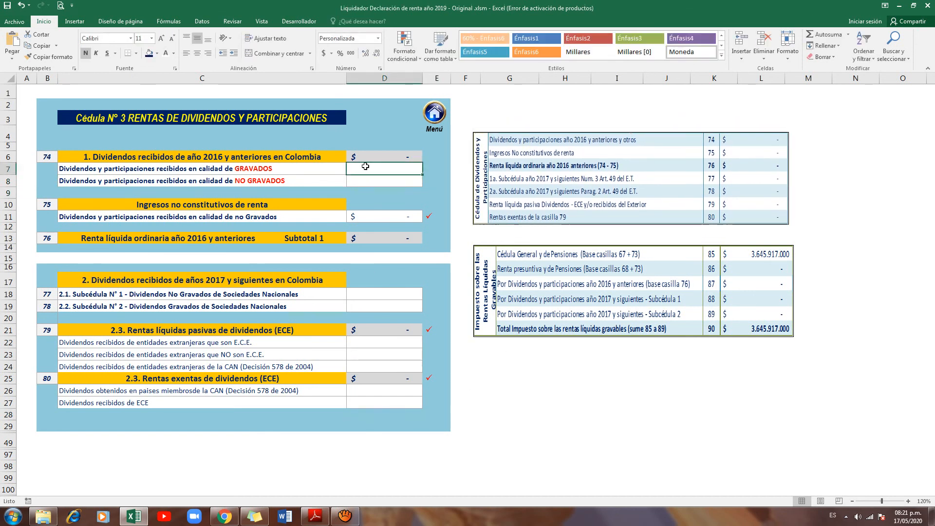
- Enter 450.000.000 as the GRAVADOS dividends for 2016 and earlier, and return to the main menu
text(0.000.000)
key(Return)
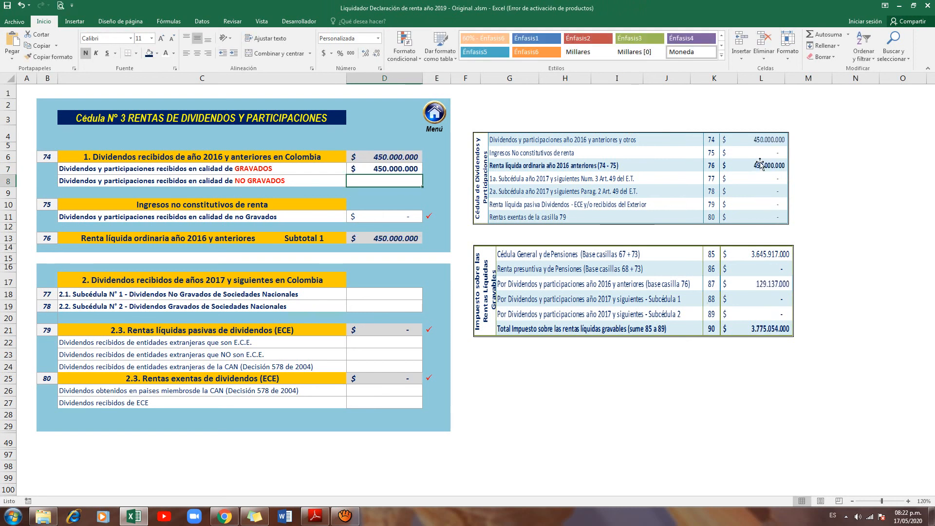
click(435, 113)
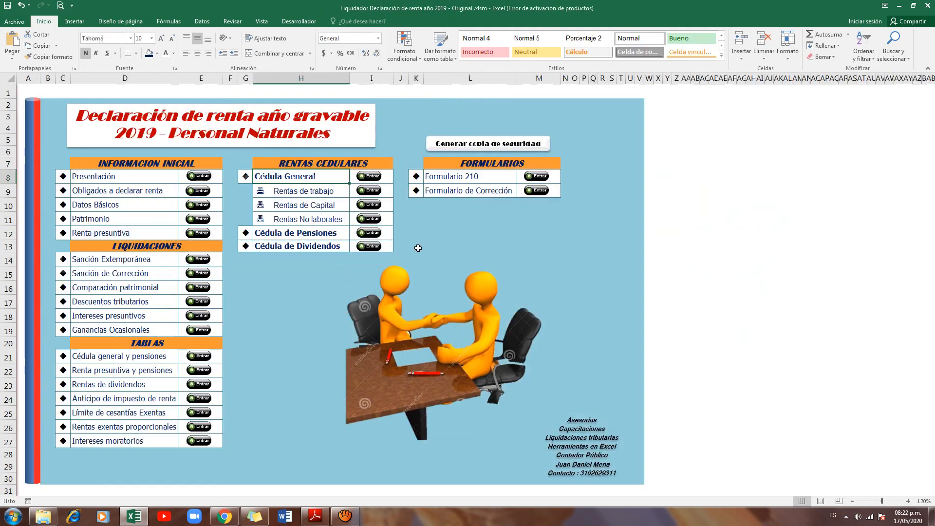
- Open Formulario 210, examine its casillas from the header down to Pago Total, and go back to the main menu
click(533, 178)
click(339, 346)
scroll(339, 346, down, 6)
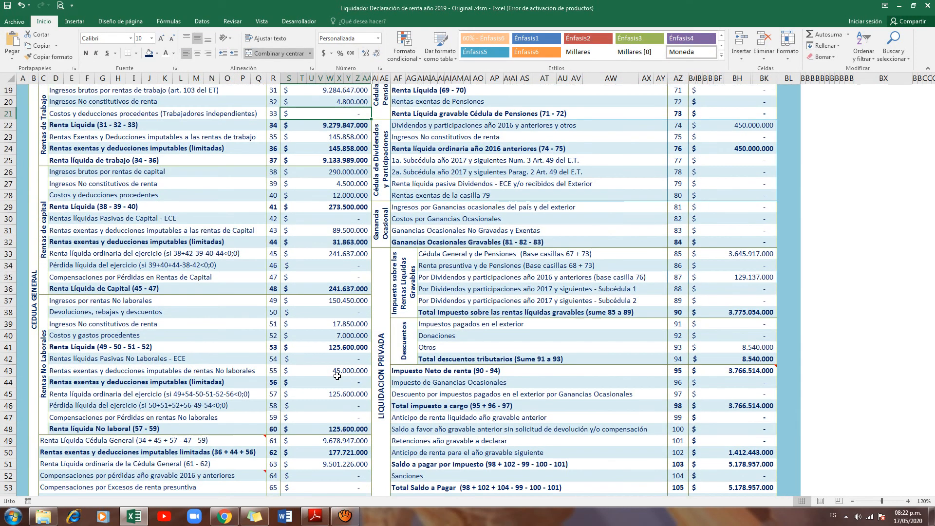
scroll(337, 375, down, 3)
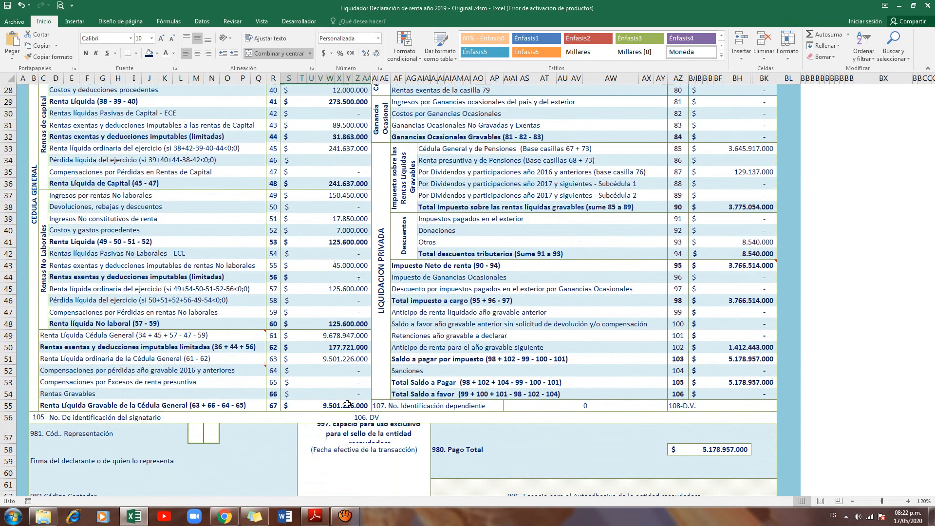
scroll(349, 360, up, 5)
scroll(347, 358, up, 4)
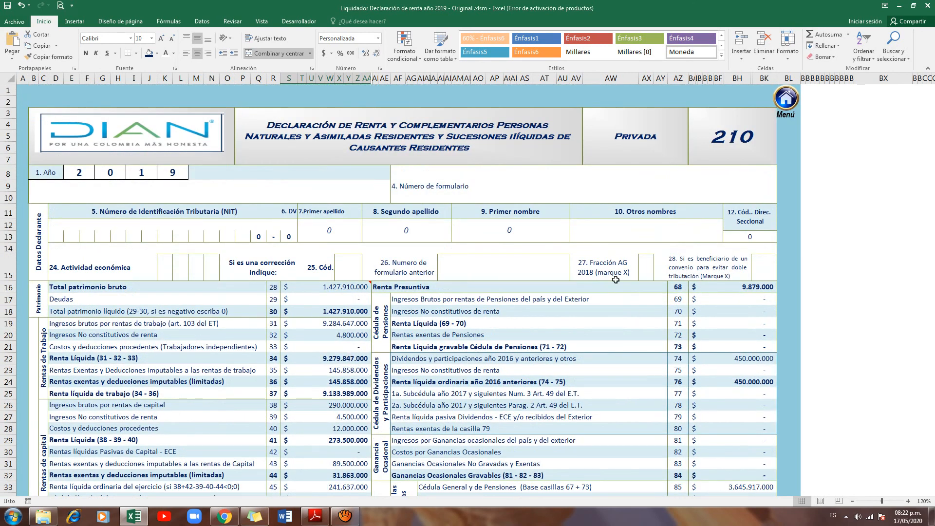
click(786, 100)
- Open the Formulario de Corrección sheet, look over its entry rows and comparison tables, and return to the main menu
click(537, 190)
click(305, 321)
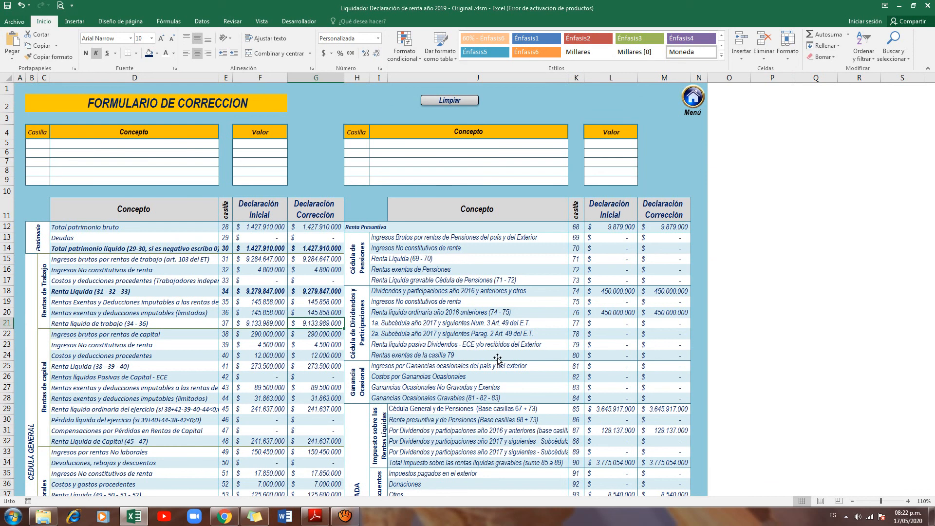
click(505, 237)
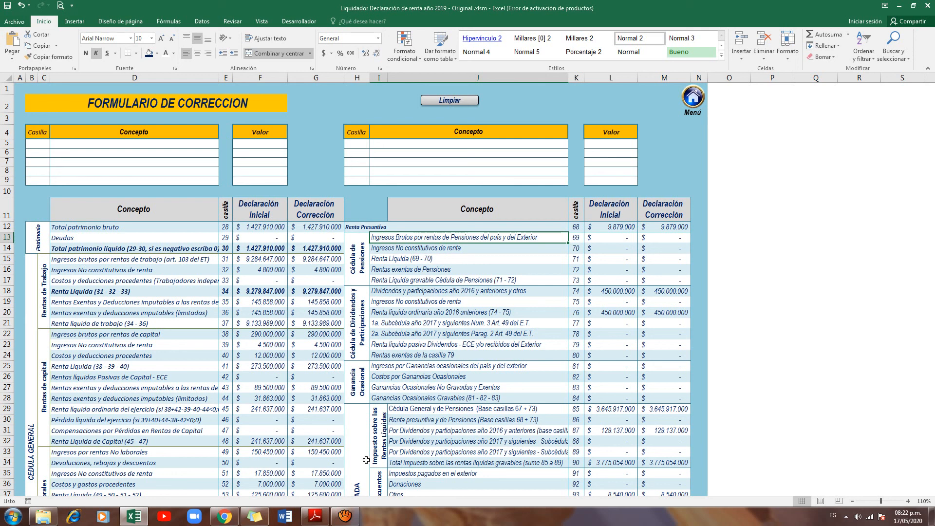
click(310, 195)
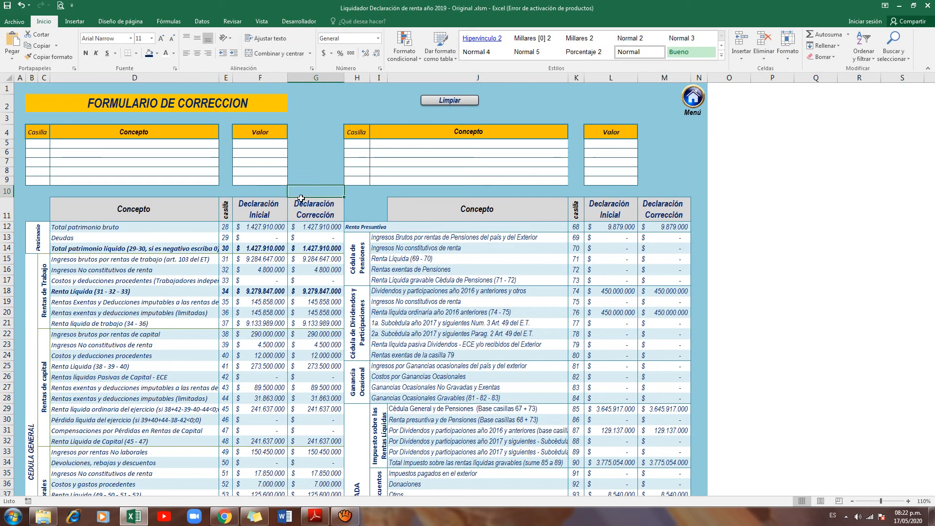
click(259, 192)
click(189, 190)
click(260, 190)
click(624, 104)
click(693, 100)
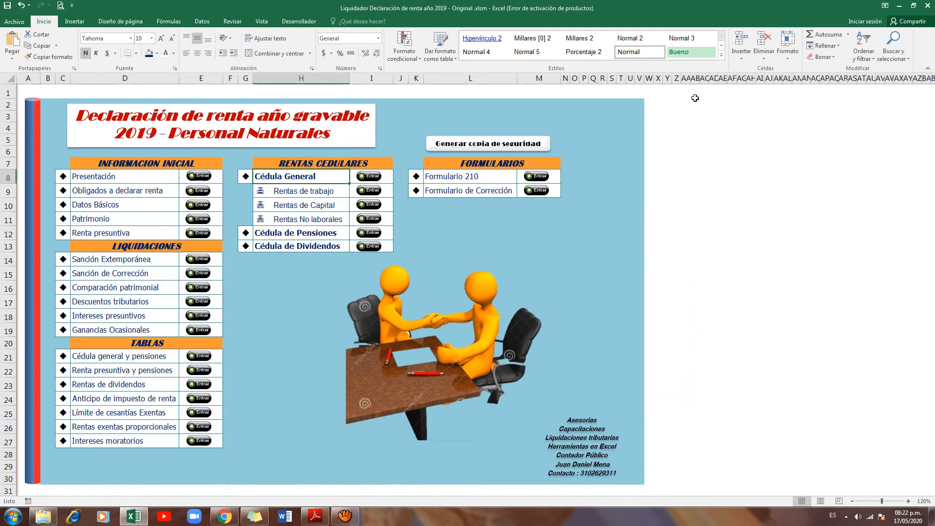
- Reopen the Formulario de Corrección and examine the Declaración Inicial columns in both comparison tables
click(611, 246)
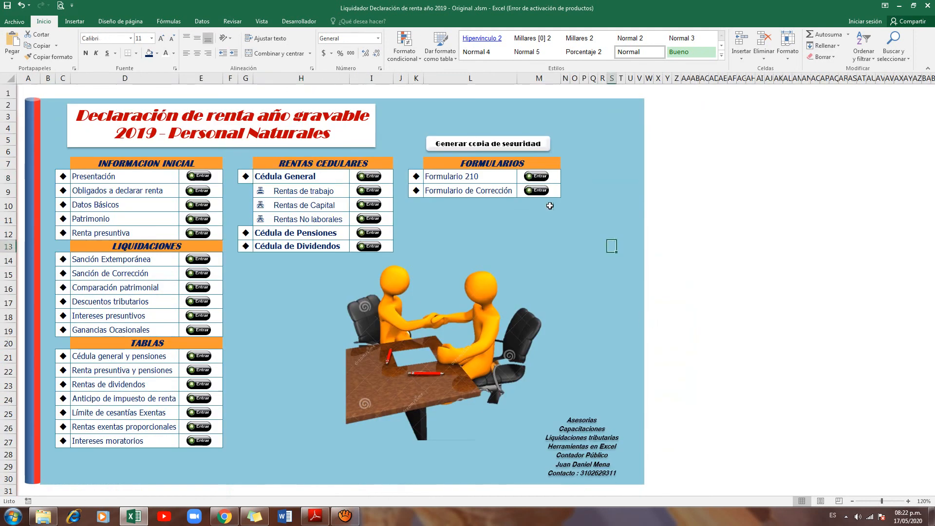
click(537, 191)
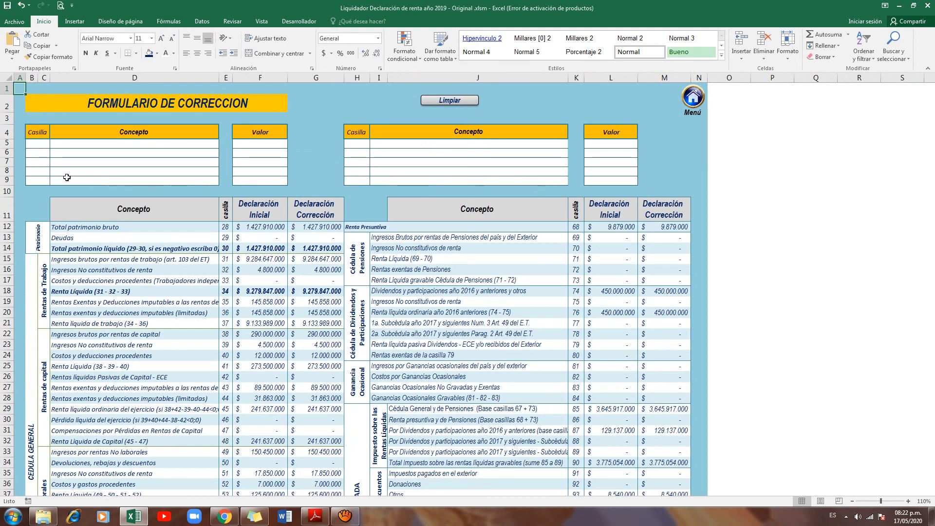
click(88, 133)
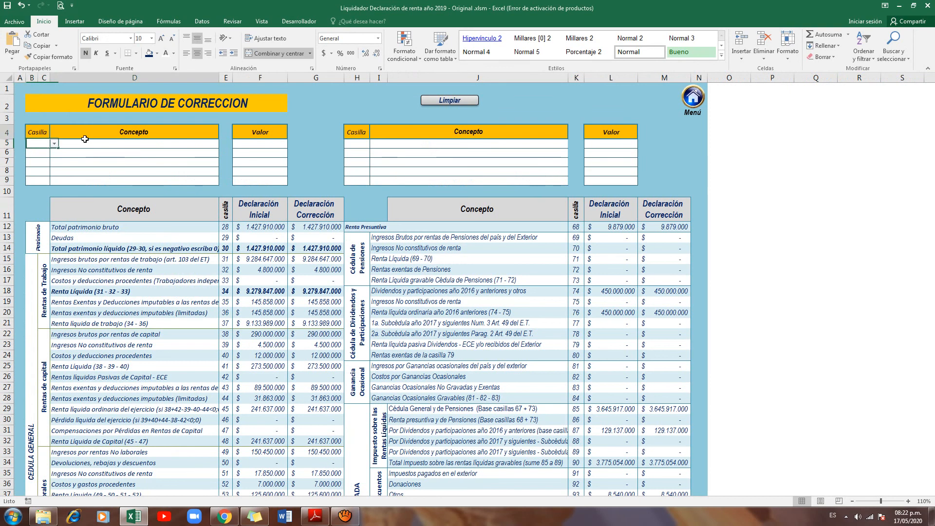
drag(259, 210, 257, 391)
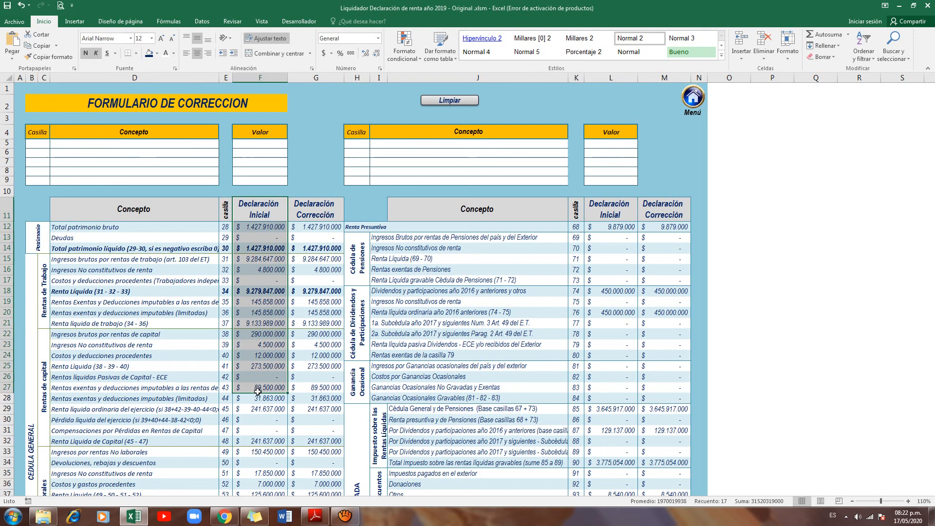
click(259, 227)
drag(598, 211, 619, 390)
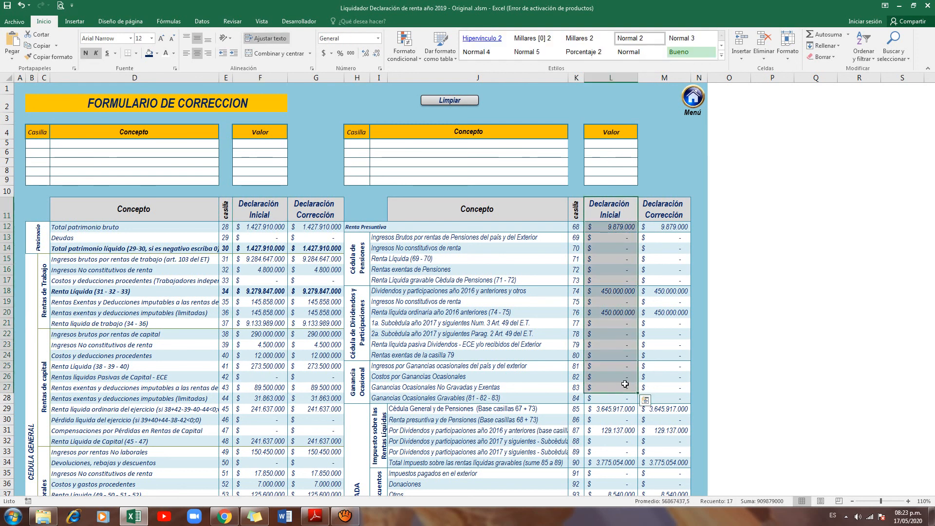
- Examine the Declaración Corrección values for equity, work income and capital income in the first comparison table
click(298, 302)
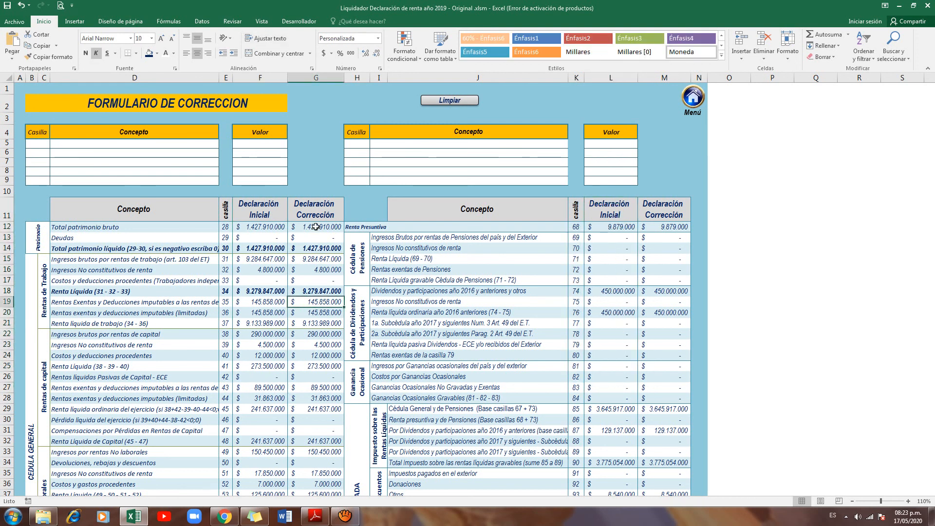
click(318, 228)
click(321, 213)
click(321, 325)
click(317, 345)
click(319, 228)
click(315, 302)
- Choose casilla 31 in the first row of the correction entry table
click(39, 144)
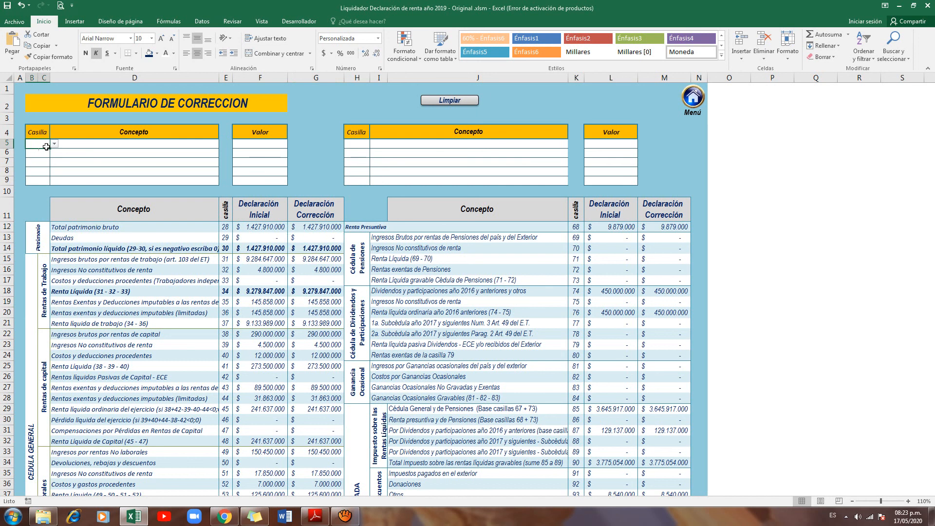
click(54, 144)
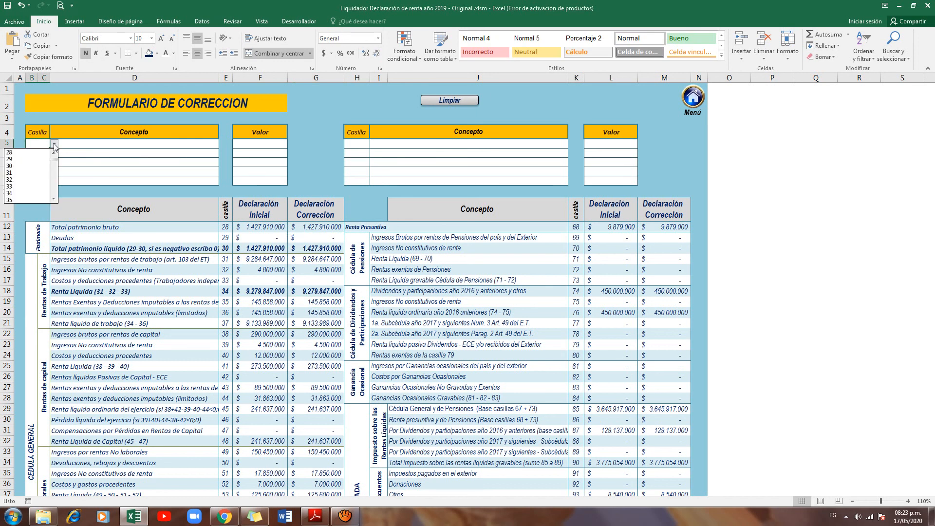
click(22, 173)
click(184, 163)
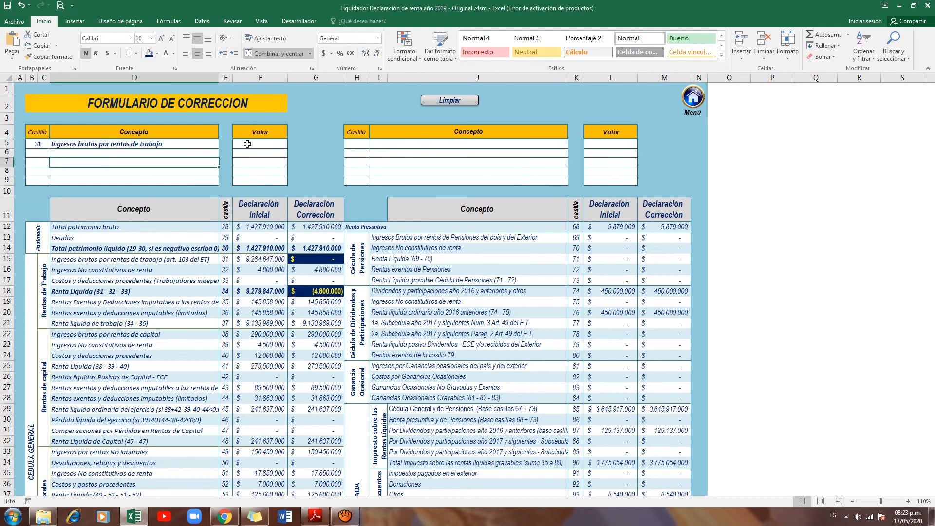
- Set the Valor for the casilla 31 correction to 350.000.000
click(261, 144)
click(276, 330)
key(Right)
click(246, 143)
text(350)
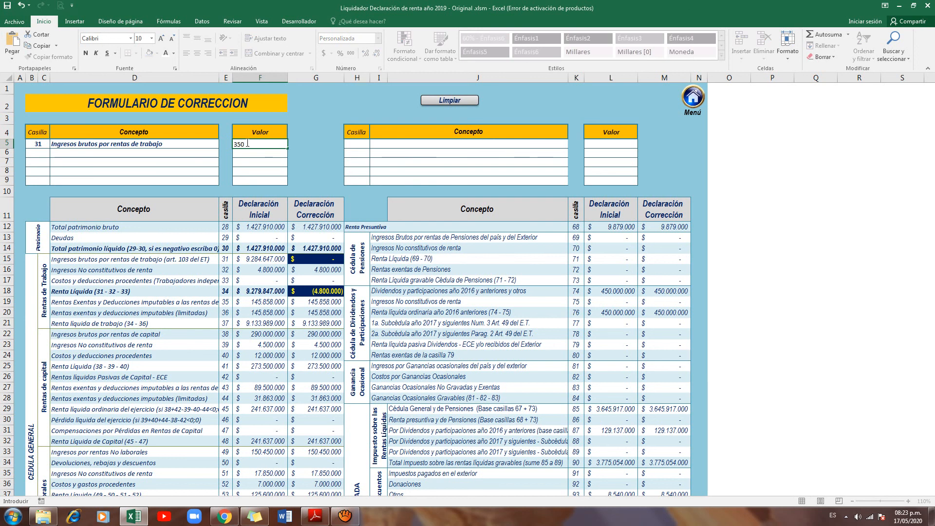
text(0000000)
key(Return)
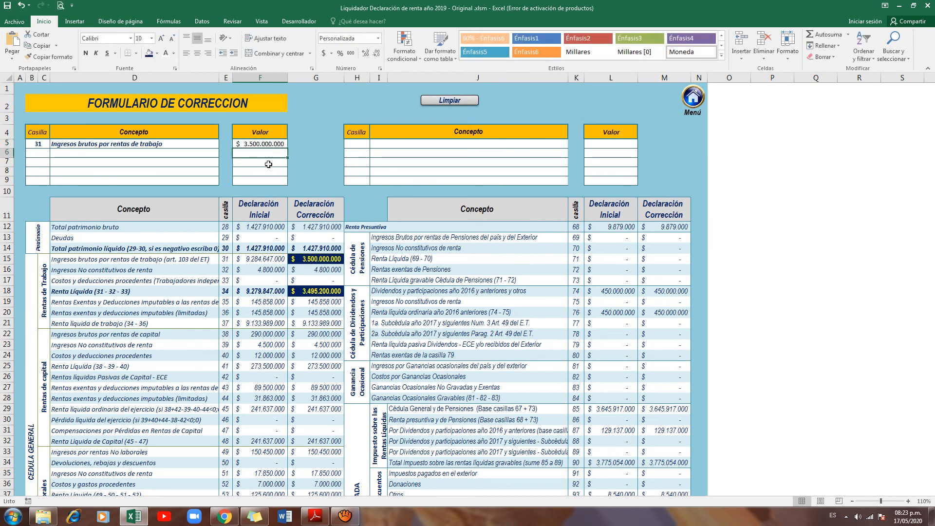
click(266, 143)
double_click(267, 144)
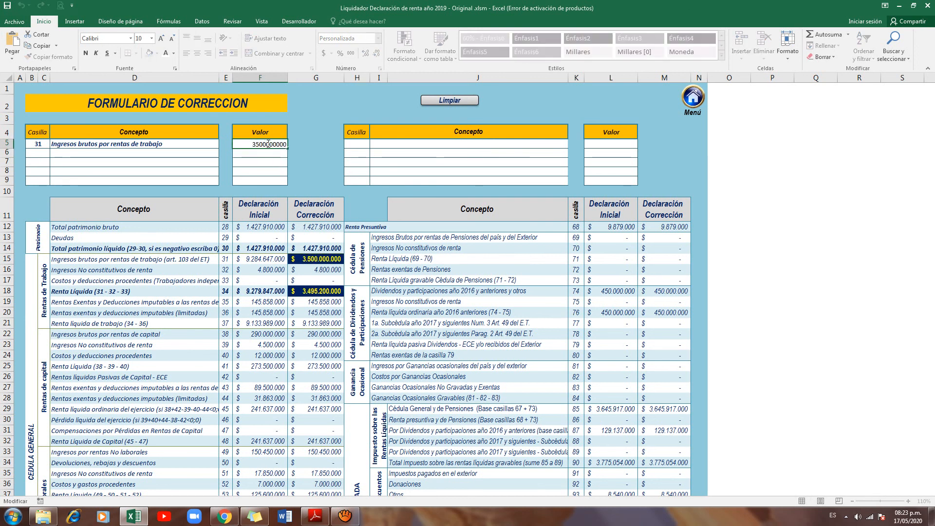
key(BackSpace)
key(Return)
- Compare the initial and corrected amounts of casillas 31 and 34, and return to the main menu
click(214, 342)
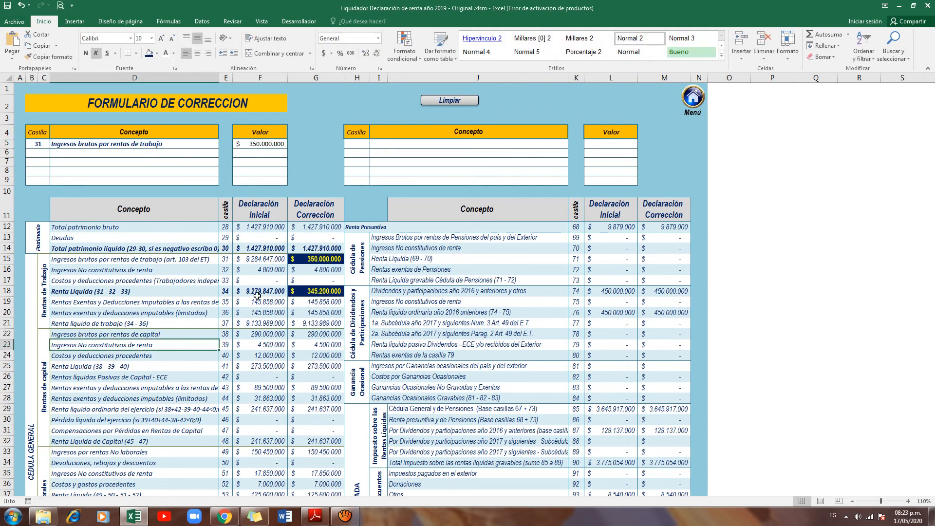
click(263, 258)
click(314, 259)
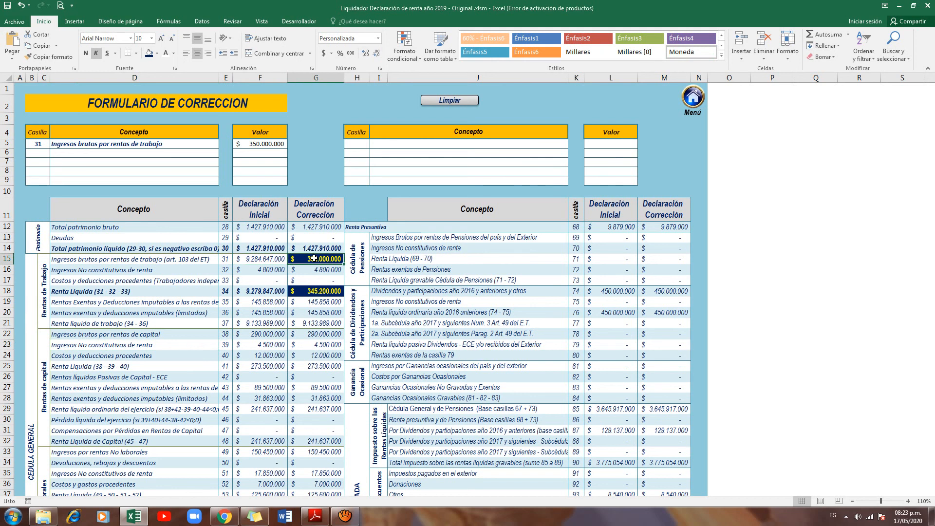
click(314, 322)
click(314, 292)
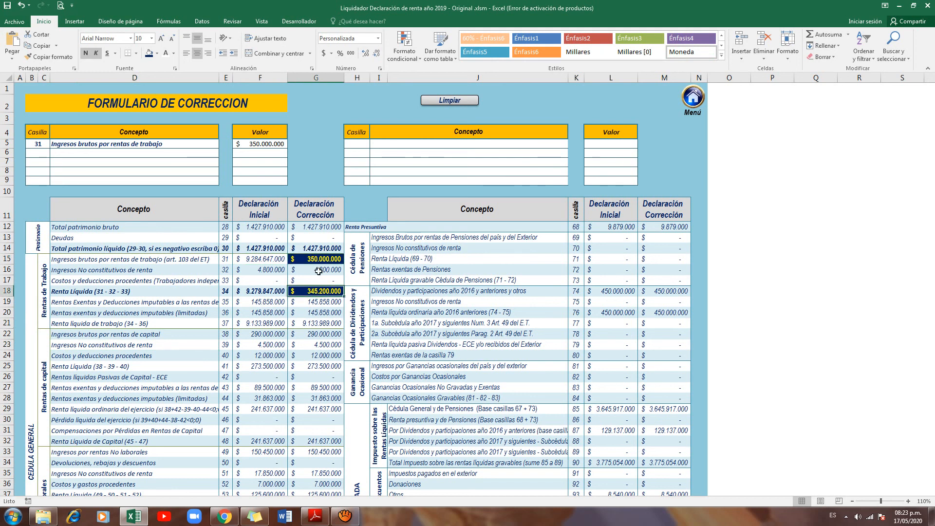
click(690, 98)
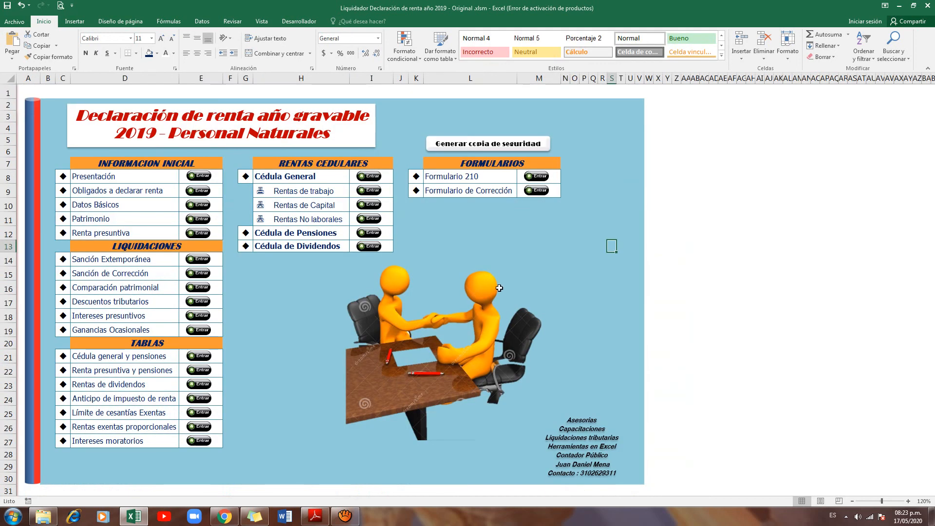
- Select the text box with the adviser's services and contact details on the main menu sheet
click(254, 397)
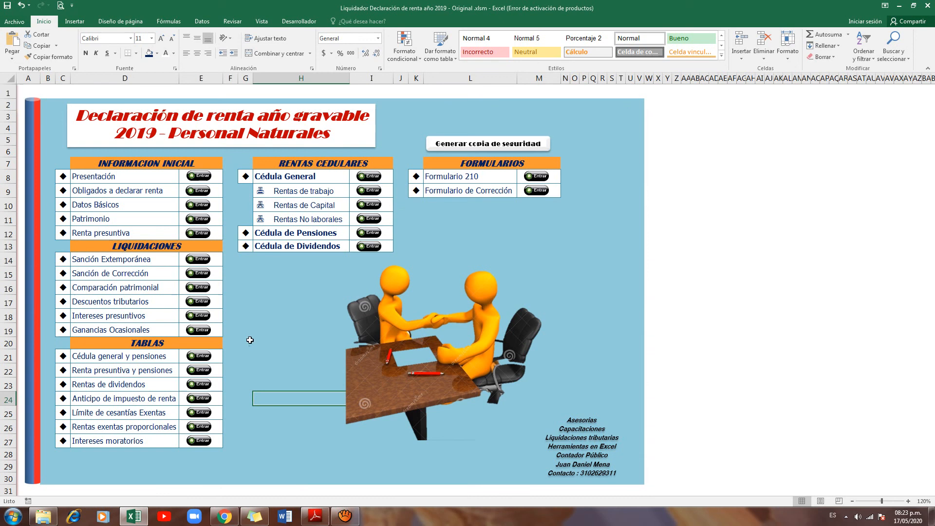
click(267, 261)
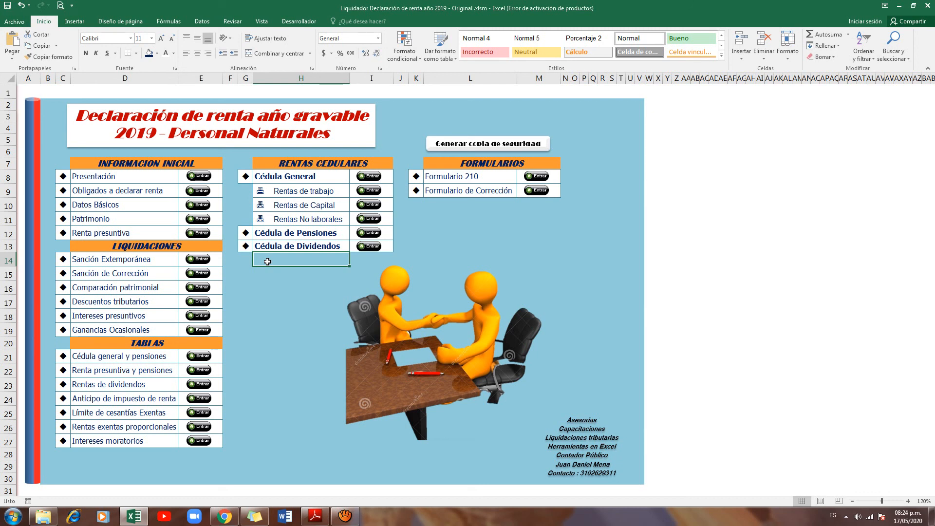
click(571, 438)
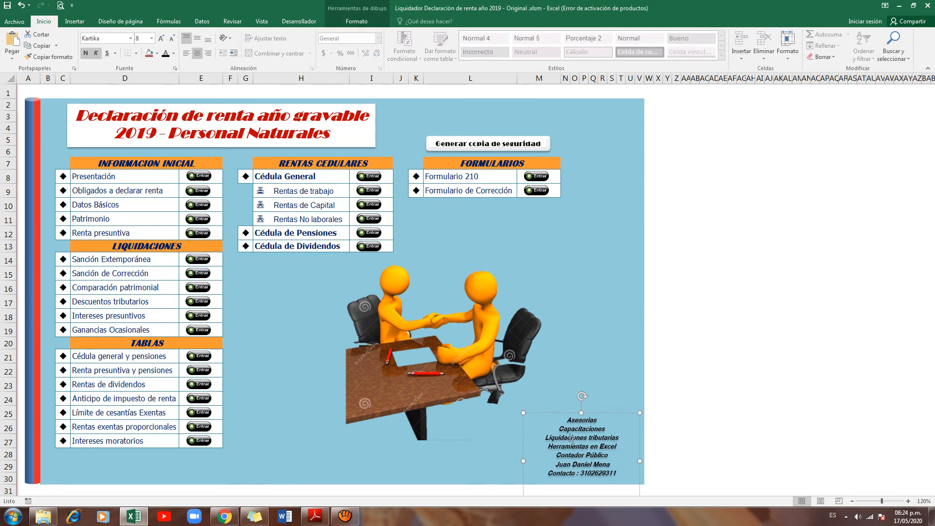